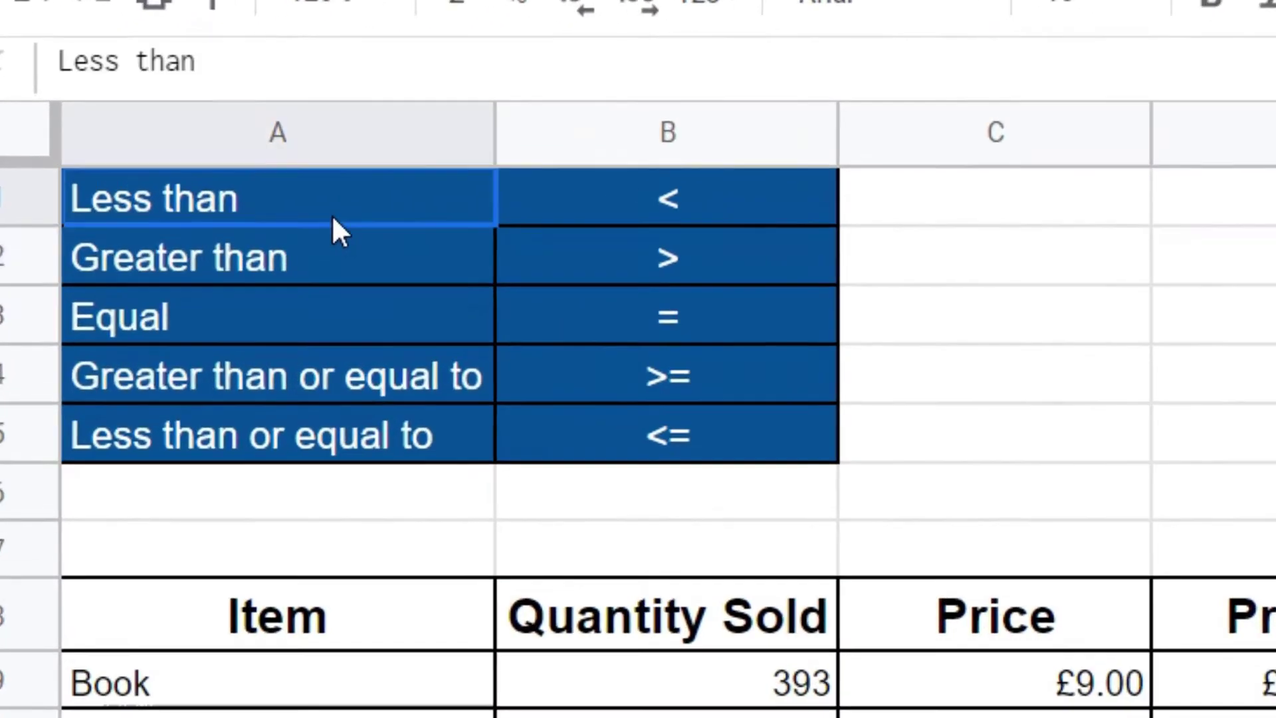
Step: Enter =IF(D9>E9,"YES","NO") in the Book row's Target Reached cell F9
drag(225, 172, 368, 323)
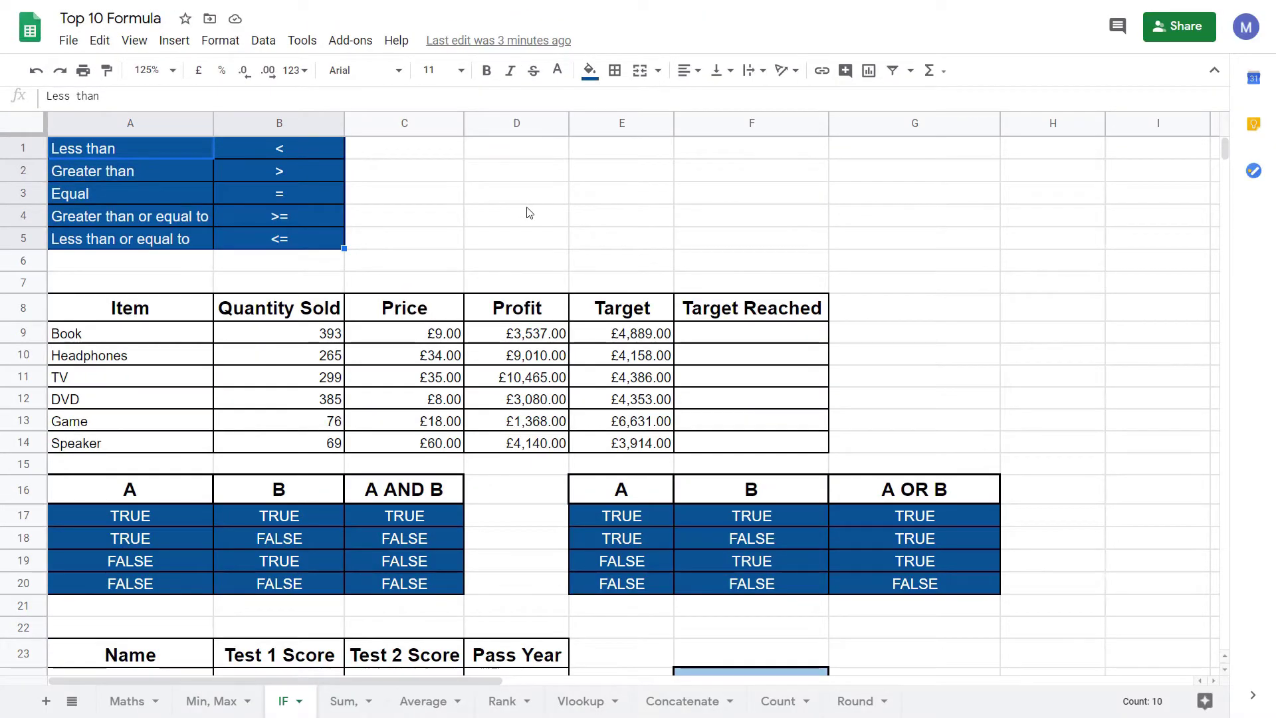
click(706, 335)
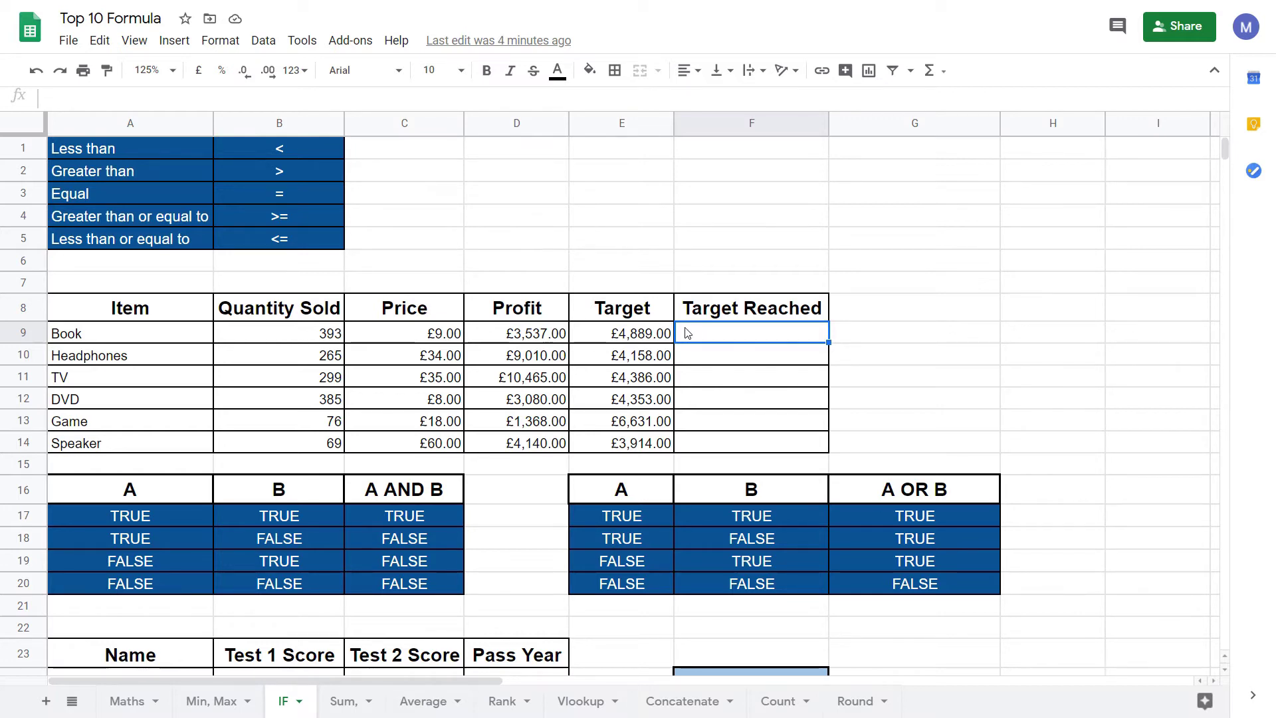
text(=IF)
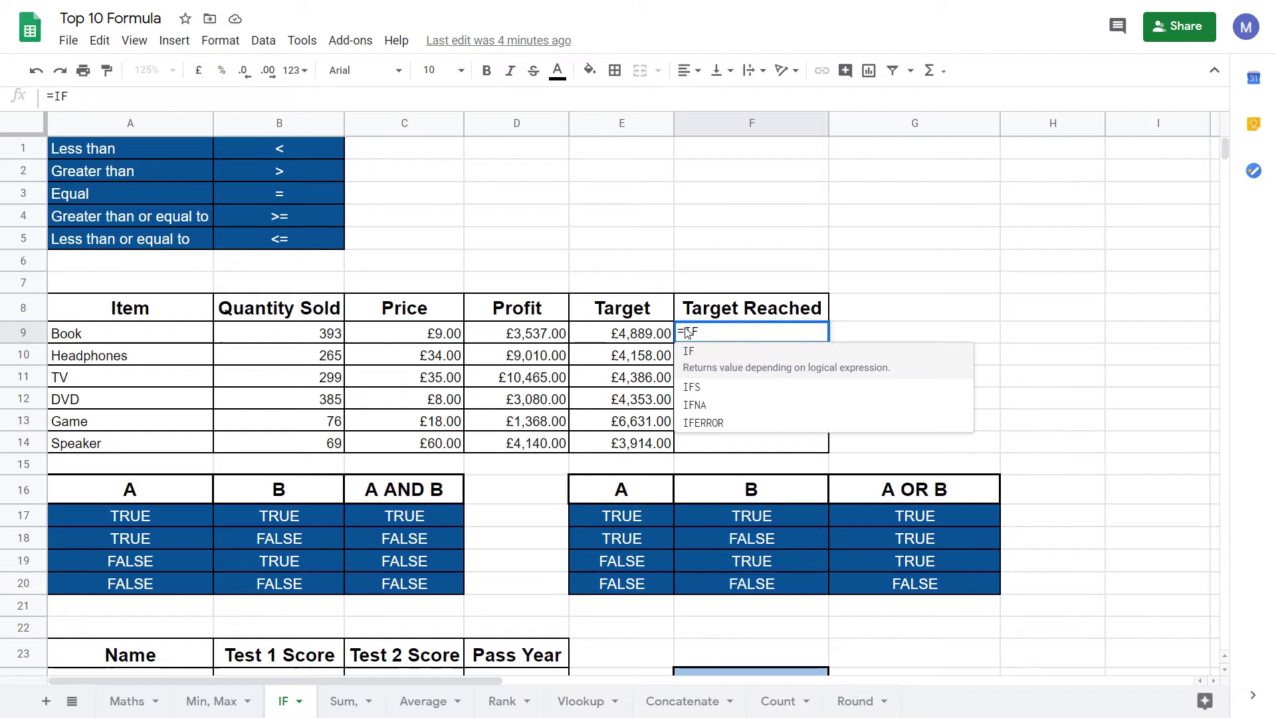
text(()
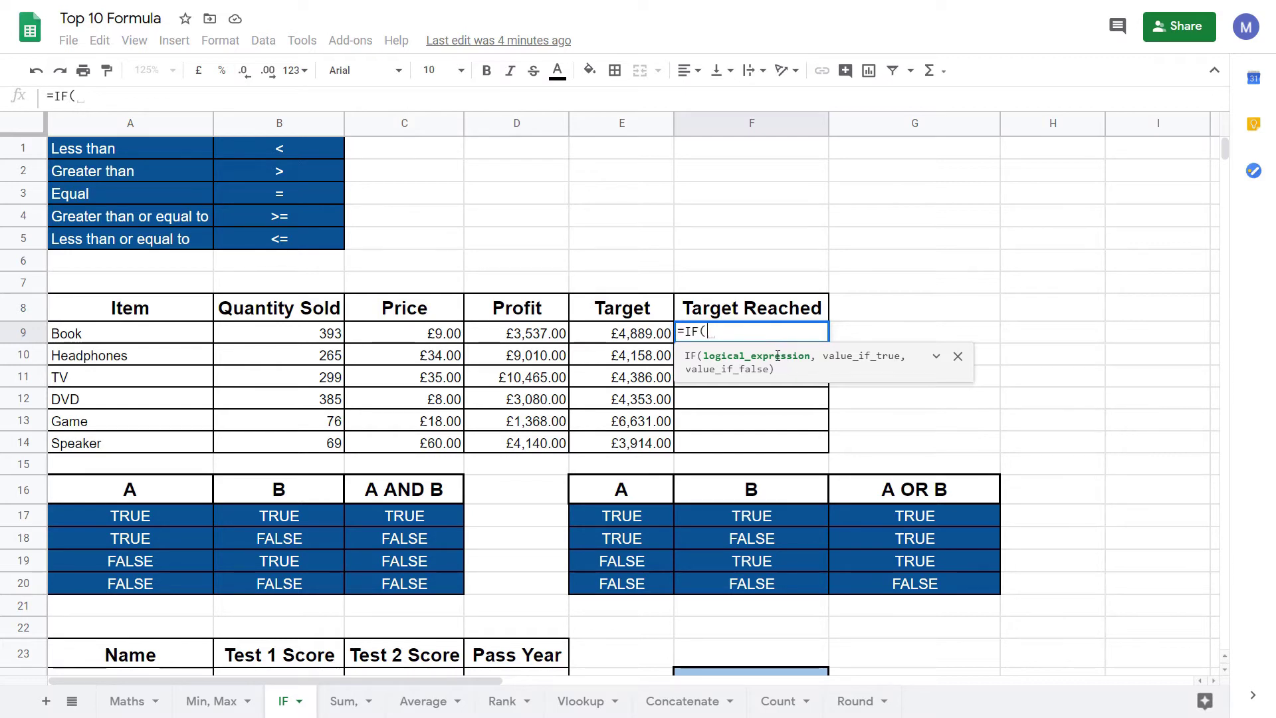
click(535, 337)
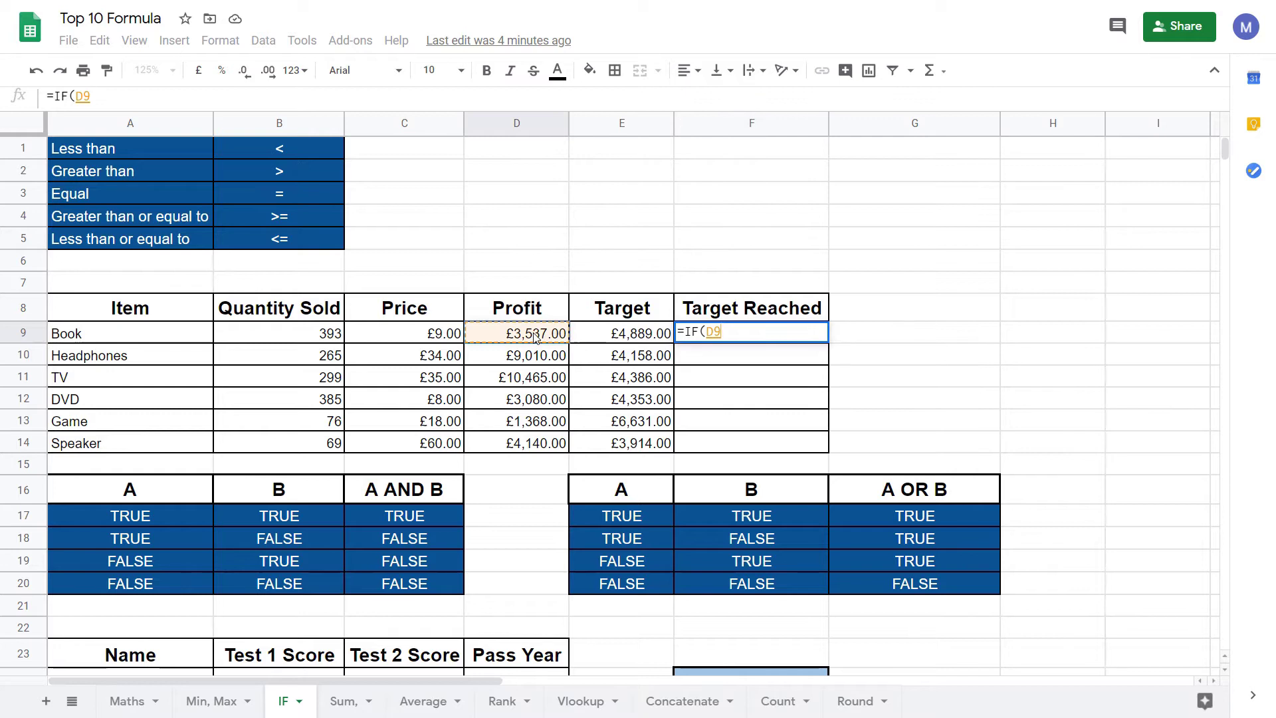
text(>)
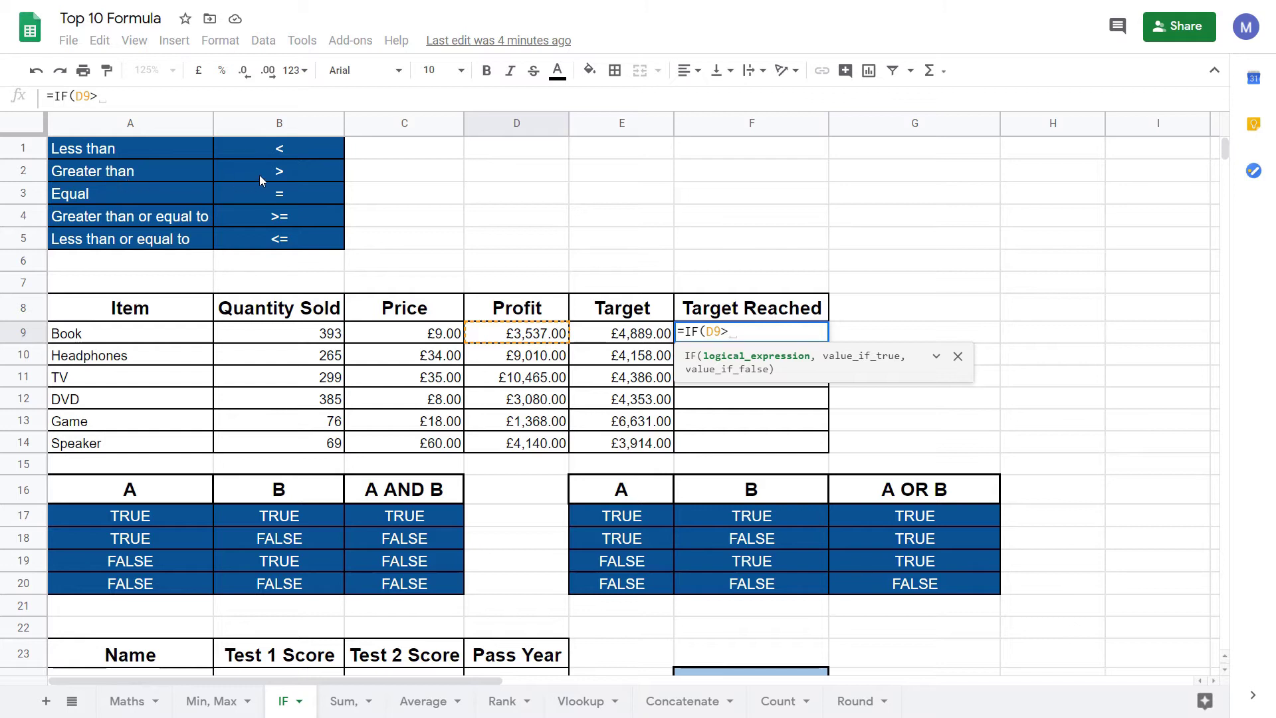
click(656, 335)
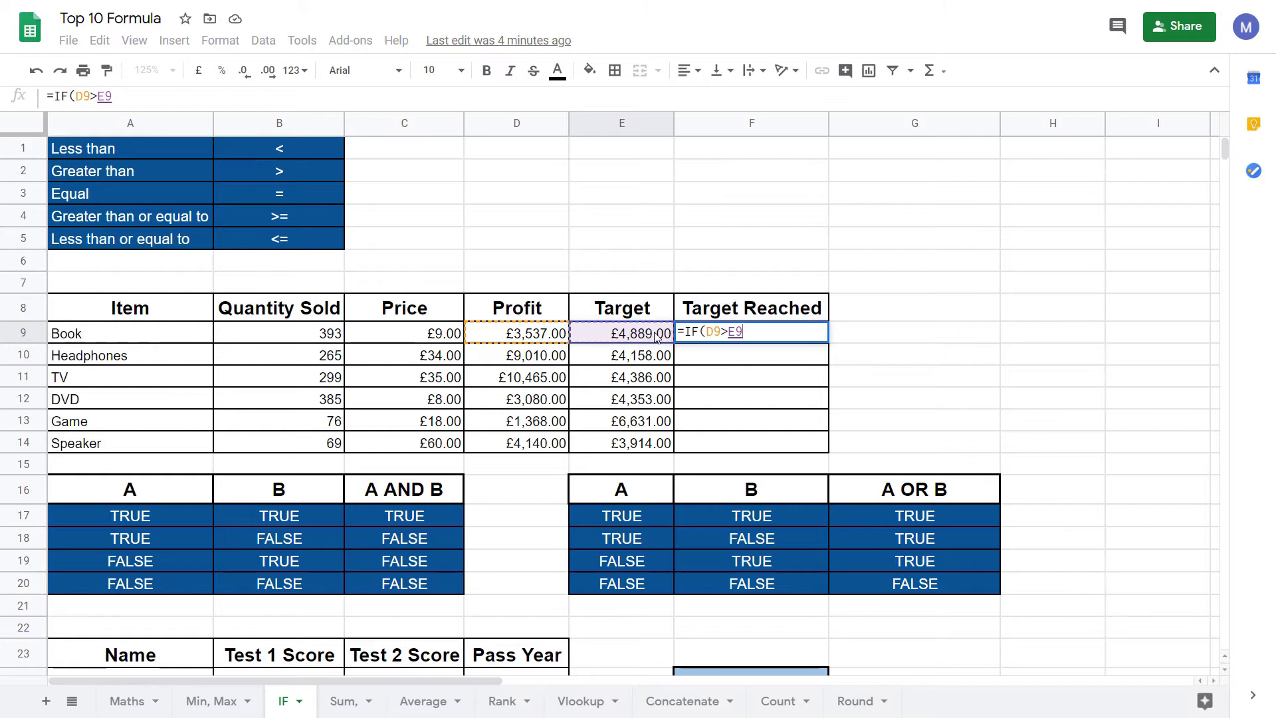
text(,)
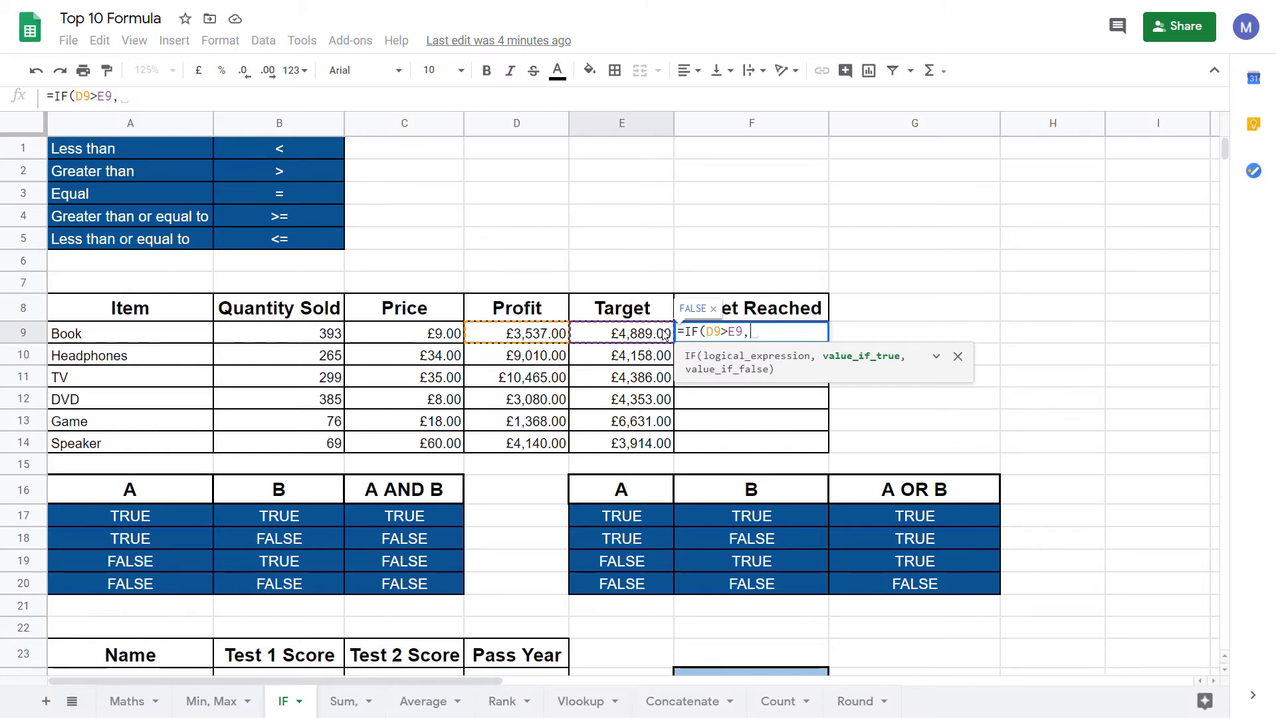
text(")
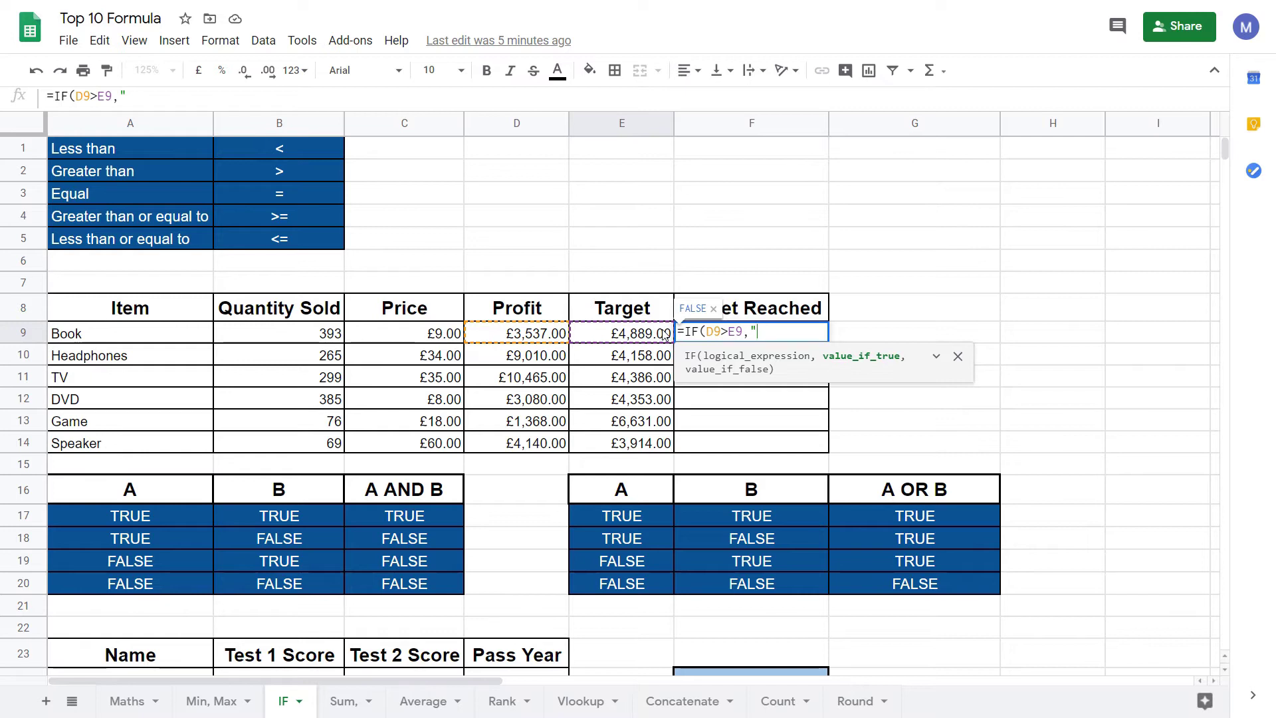
text(YES")
text(,)
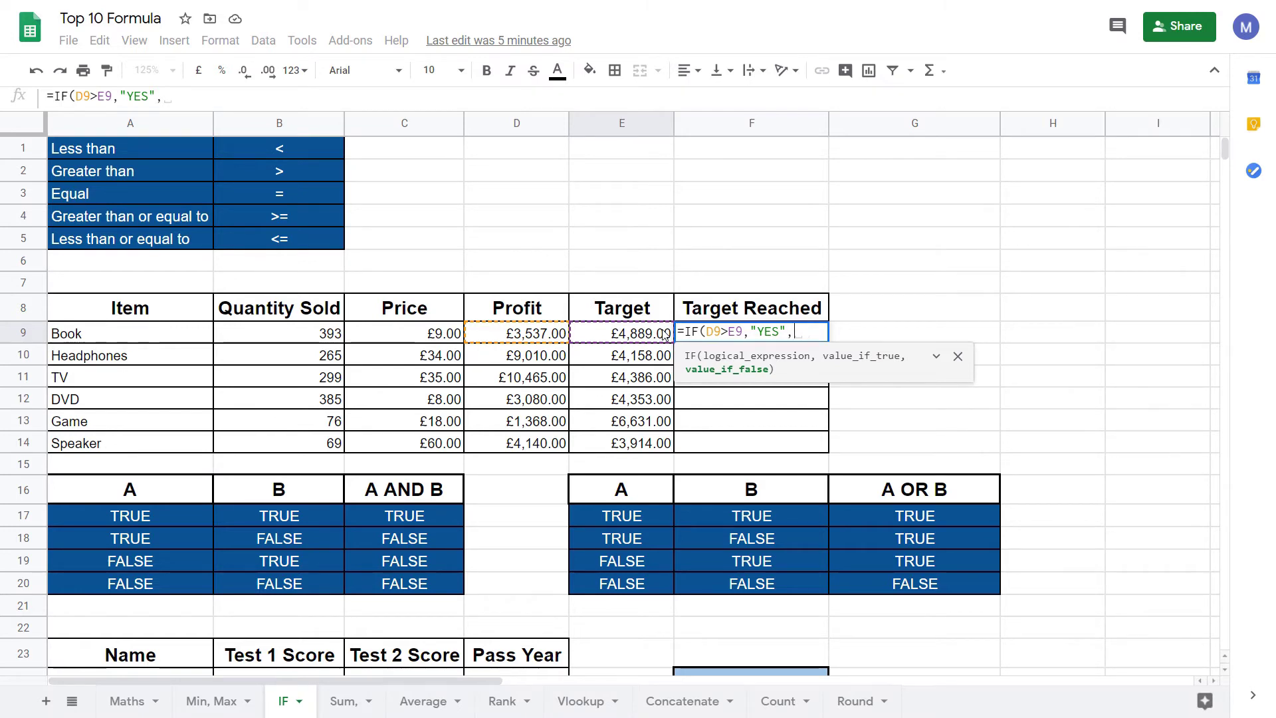
text("N)
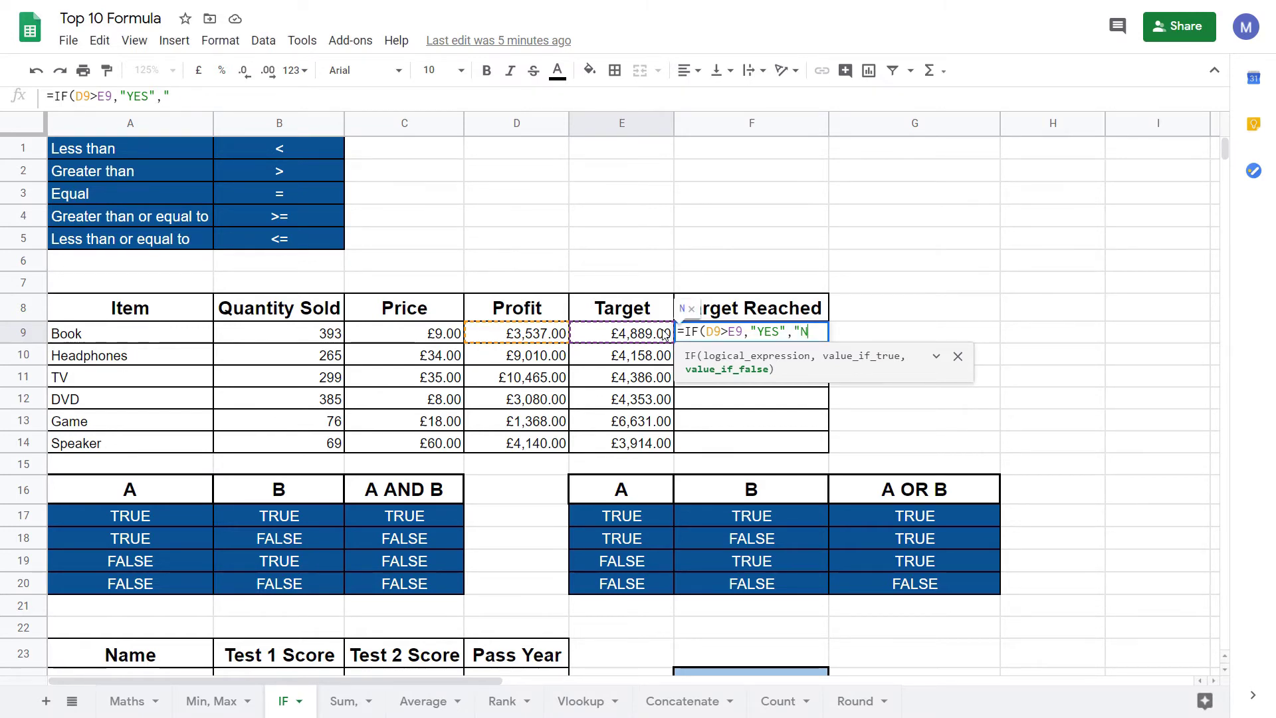
text(O")
text())
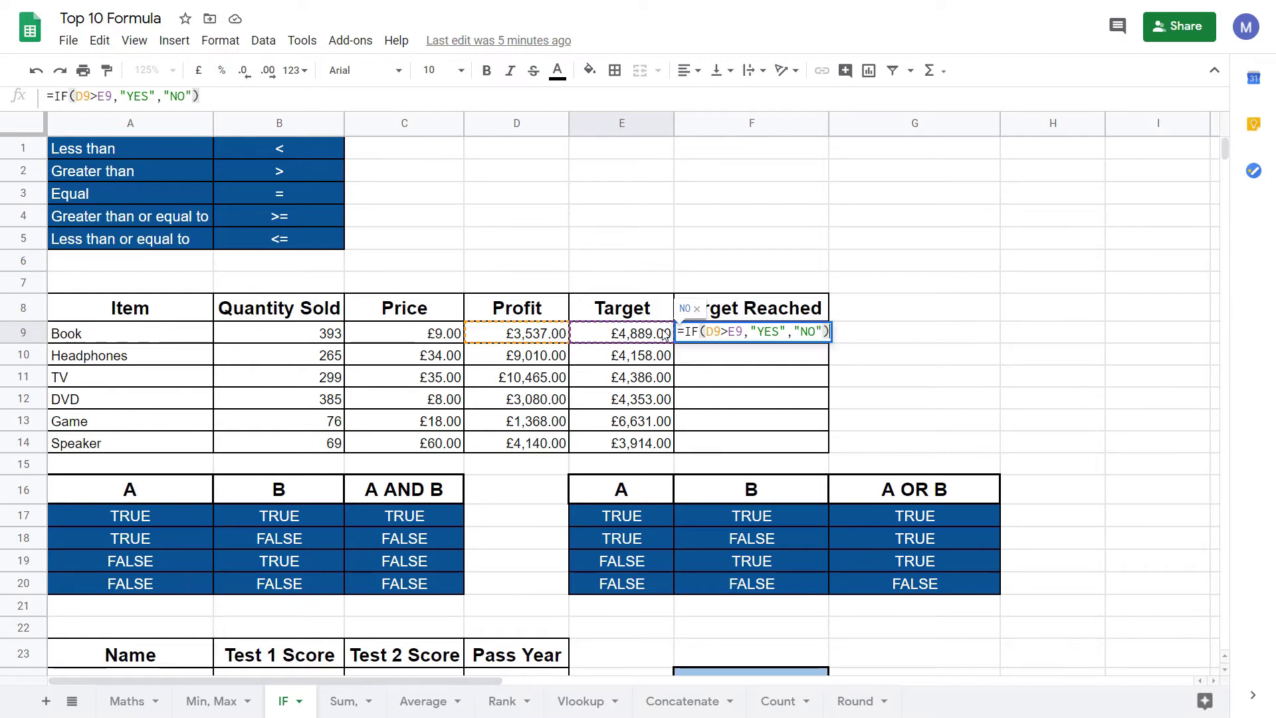
key(Return)
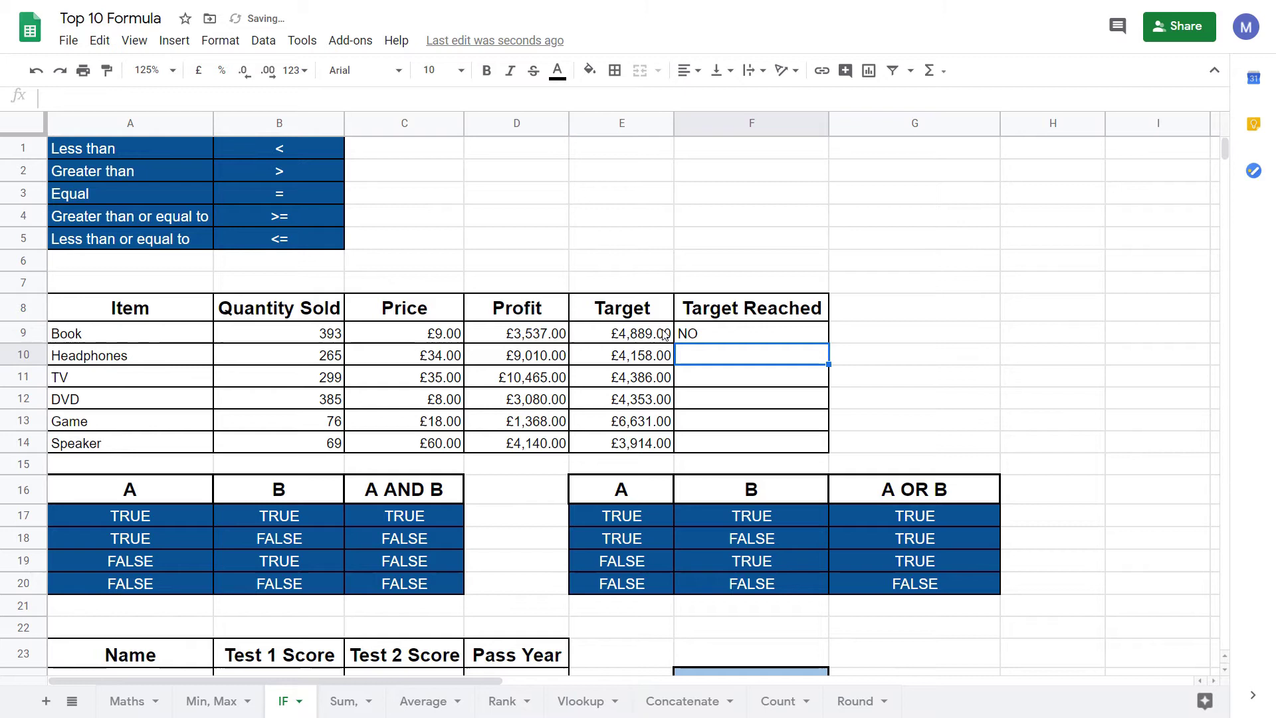
Step: Fill F9's IF formula down to F14 and check the Headphones row's copied references
click(767, 335)
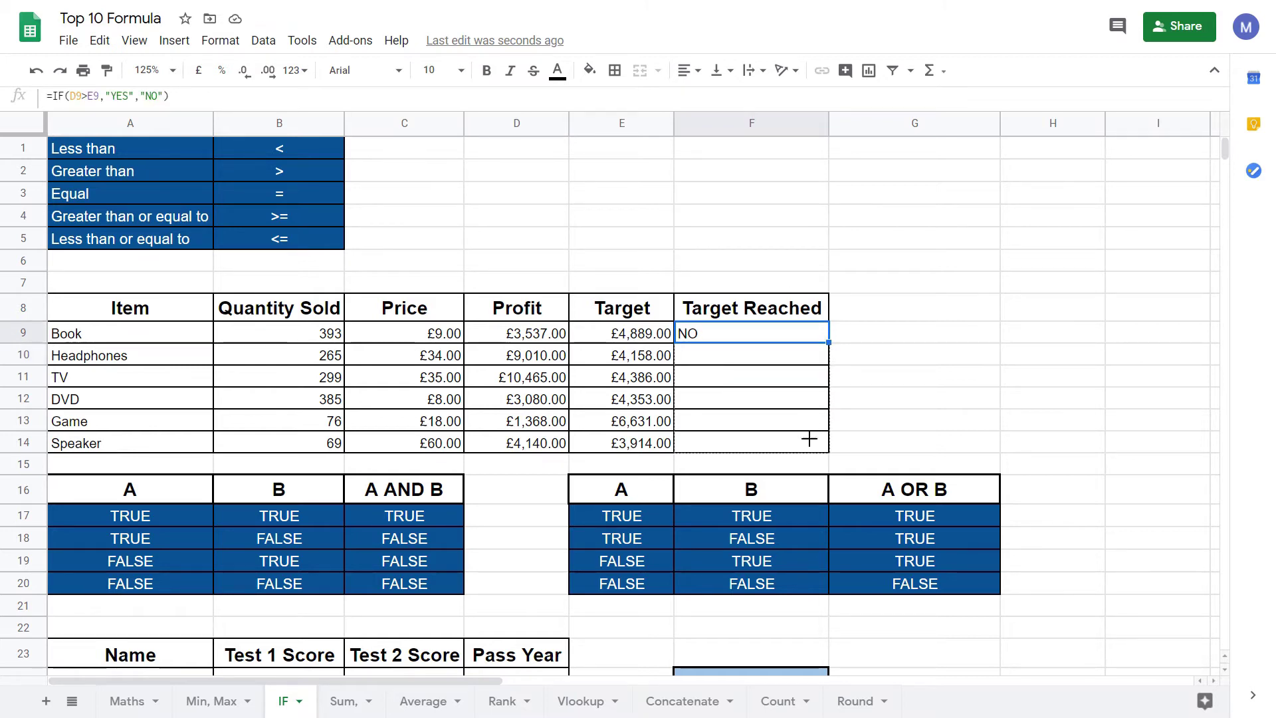
drag(828, 342, 806, 446)
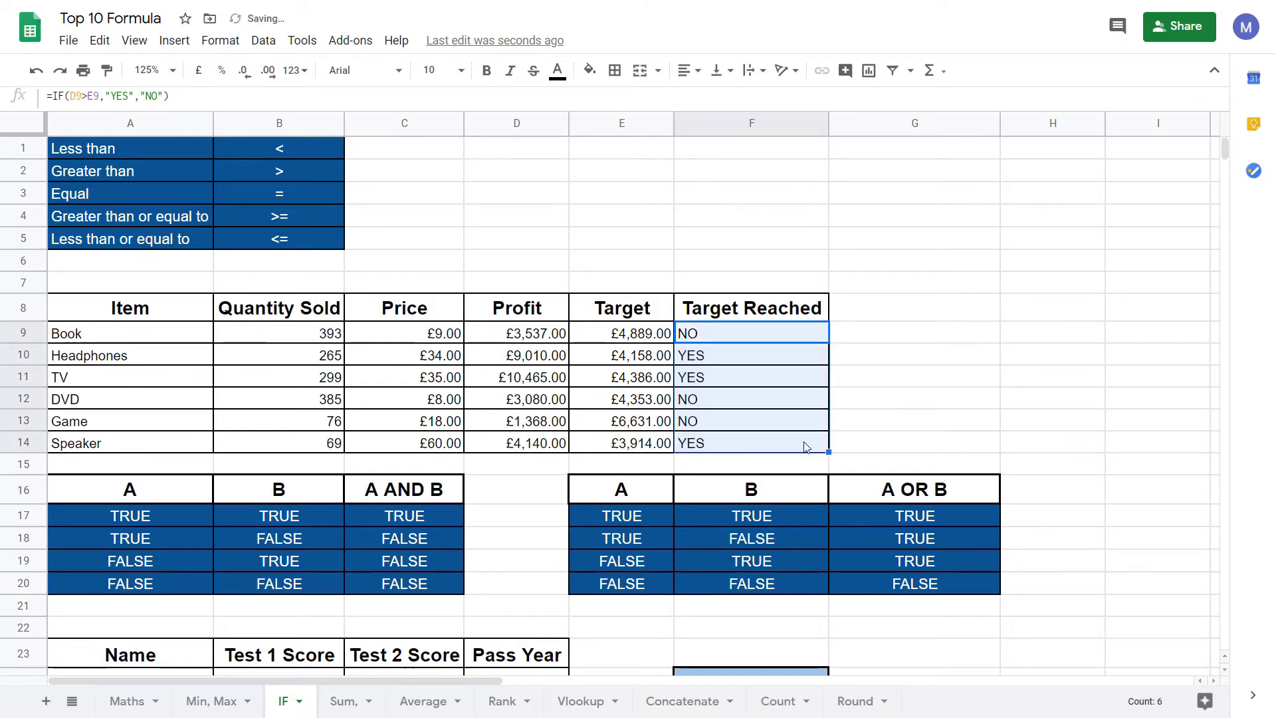
click(713, 366)
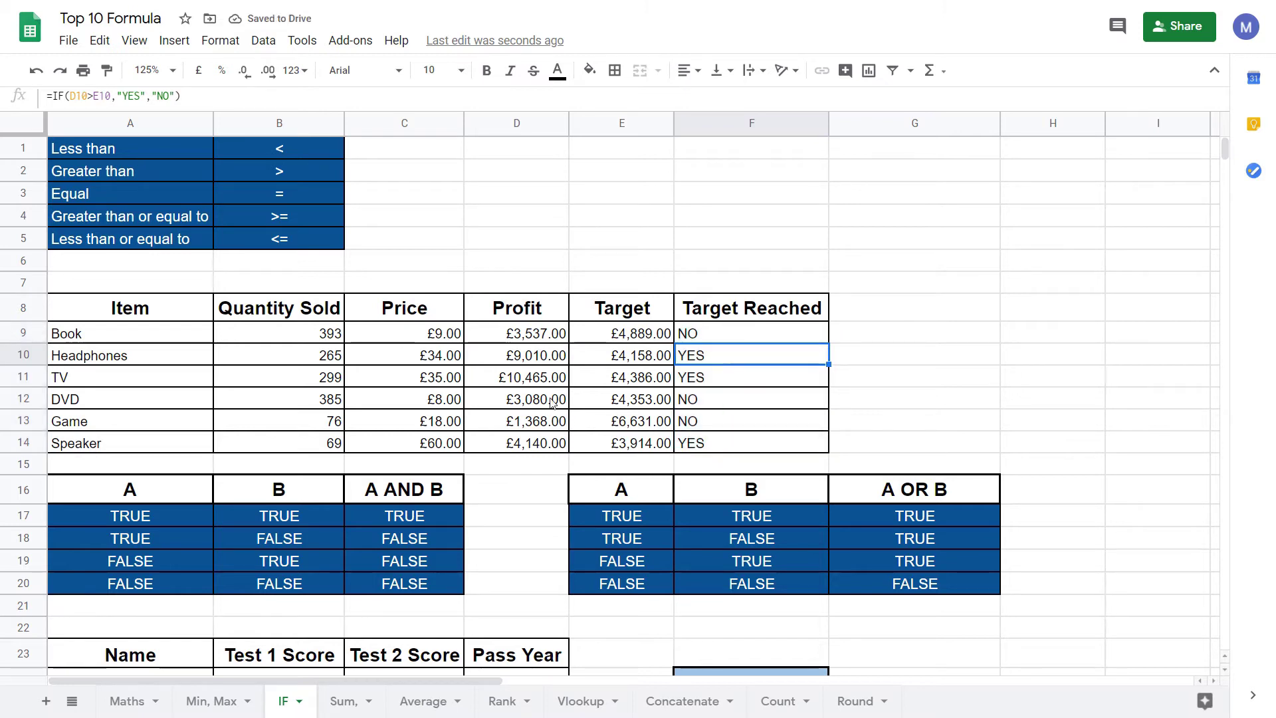
click(539, 357)
click(649, 356)
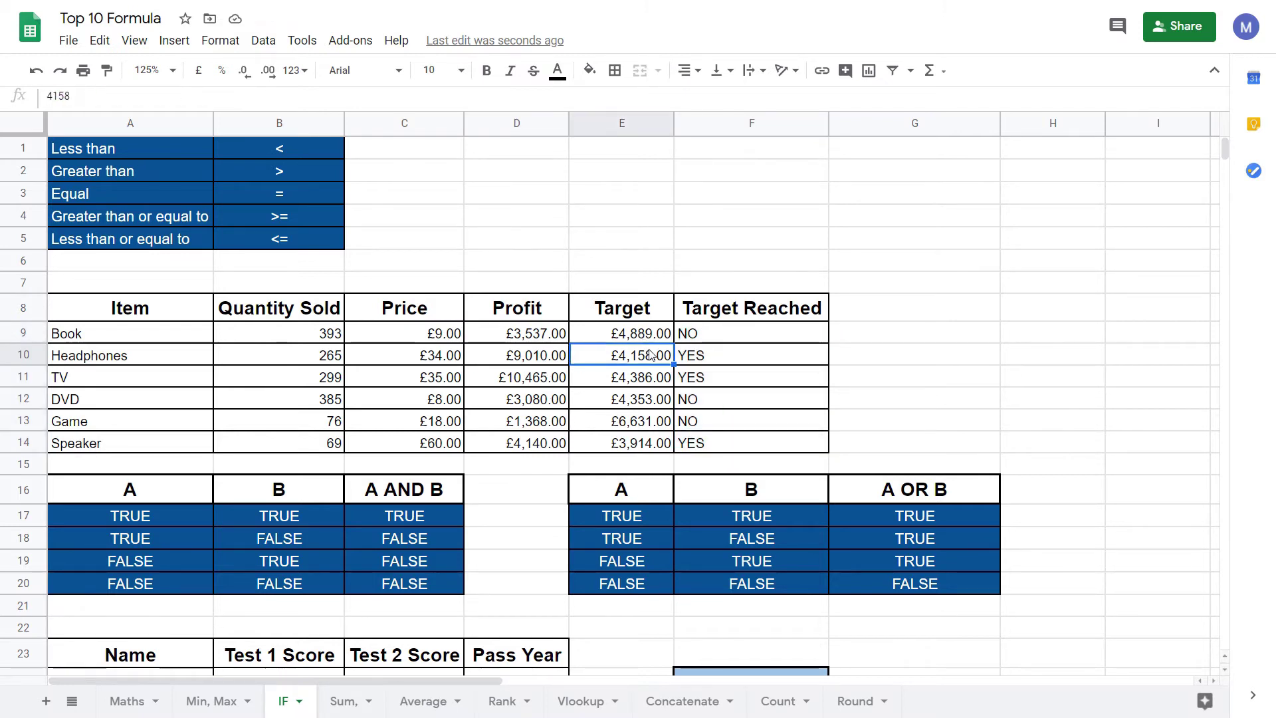
key(Up)
key(Right)
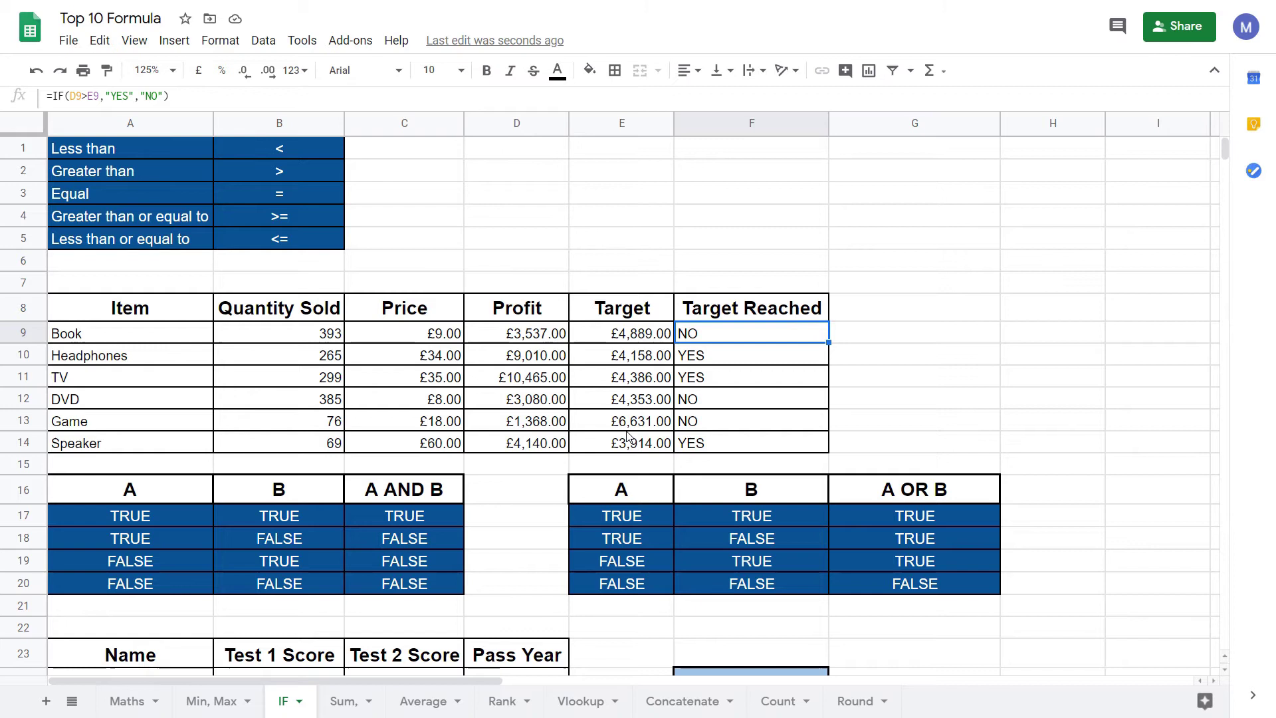
scroll(626, 434, down, 1)
scroll(627, 435, down, 1)
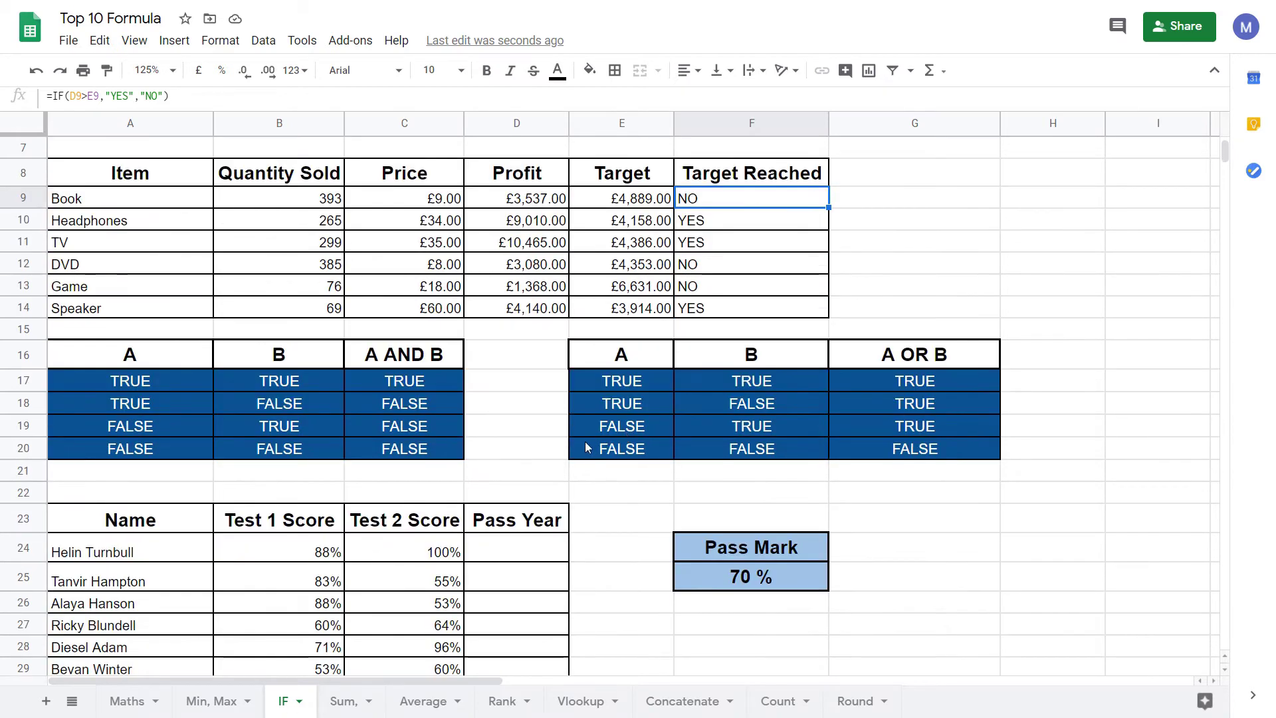
Step: Inspect the AND truth table's A and B values and select the whole table
click(389, 380)
click(143, 389)
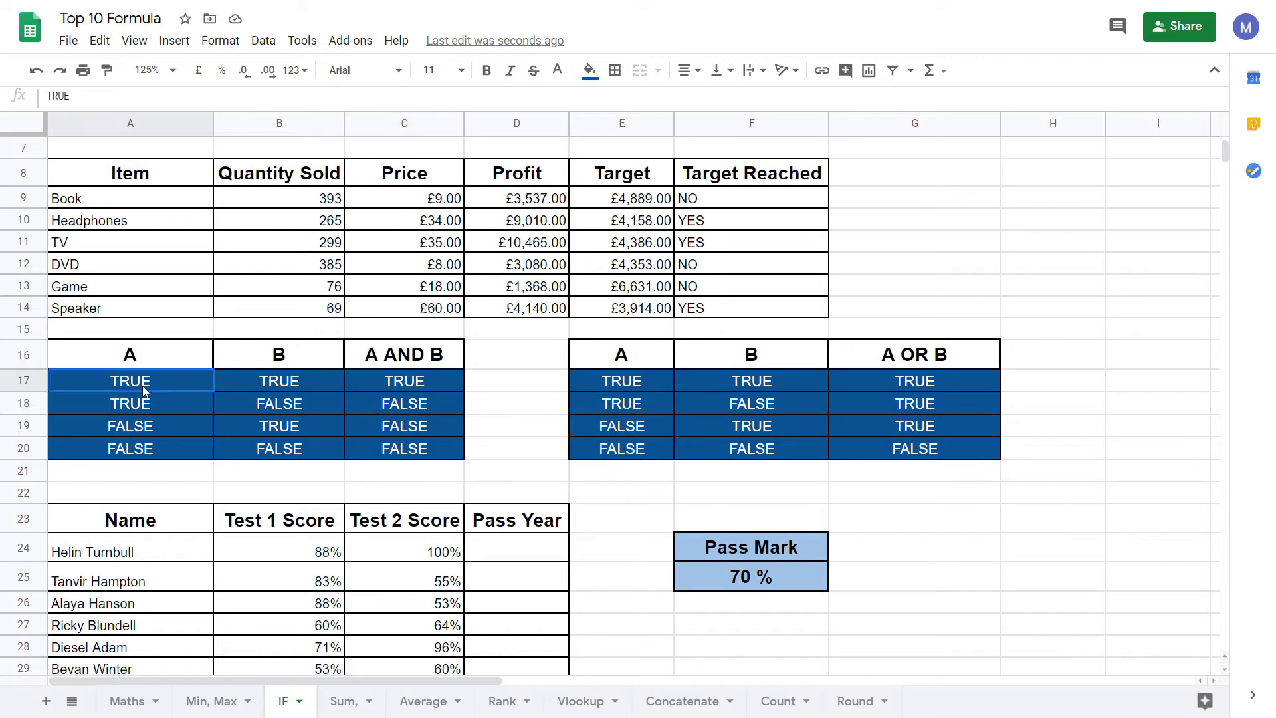
click(263, 383)
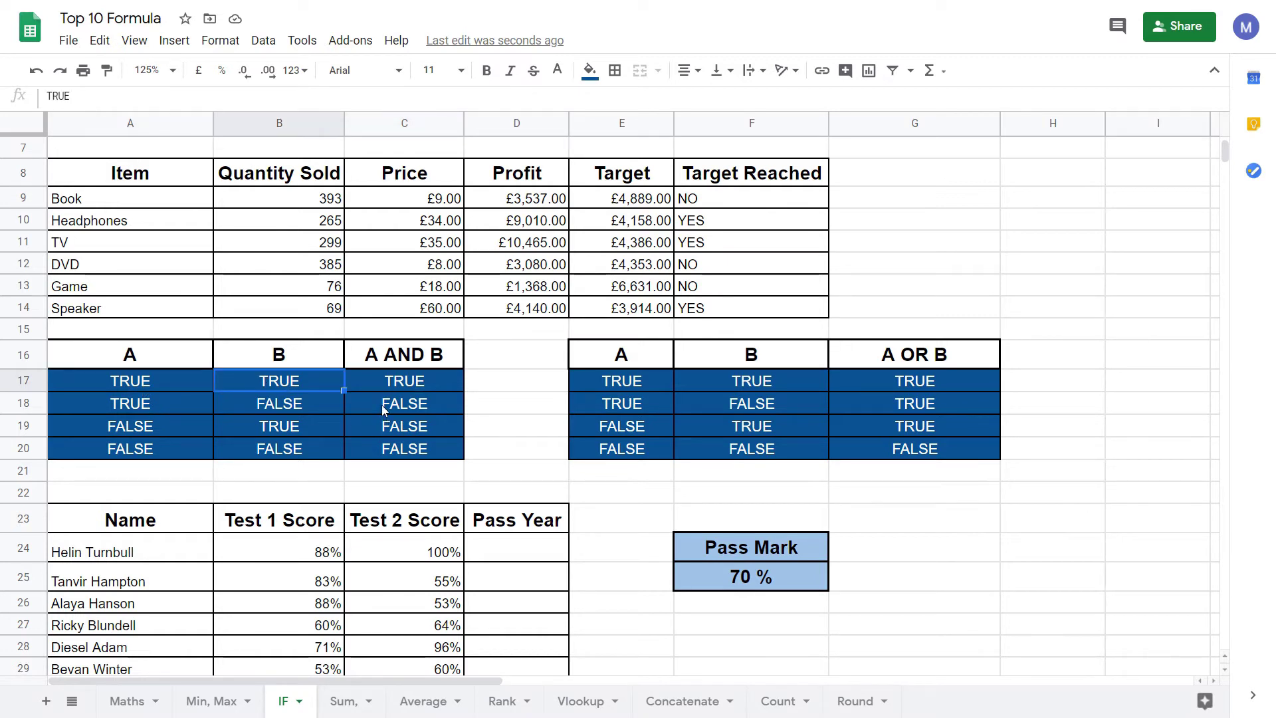
key(Left)
key(Up)
shift+click(388, 451)
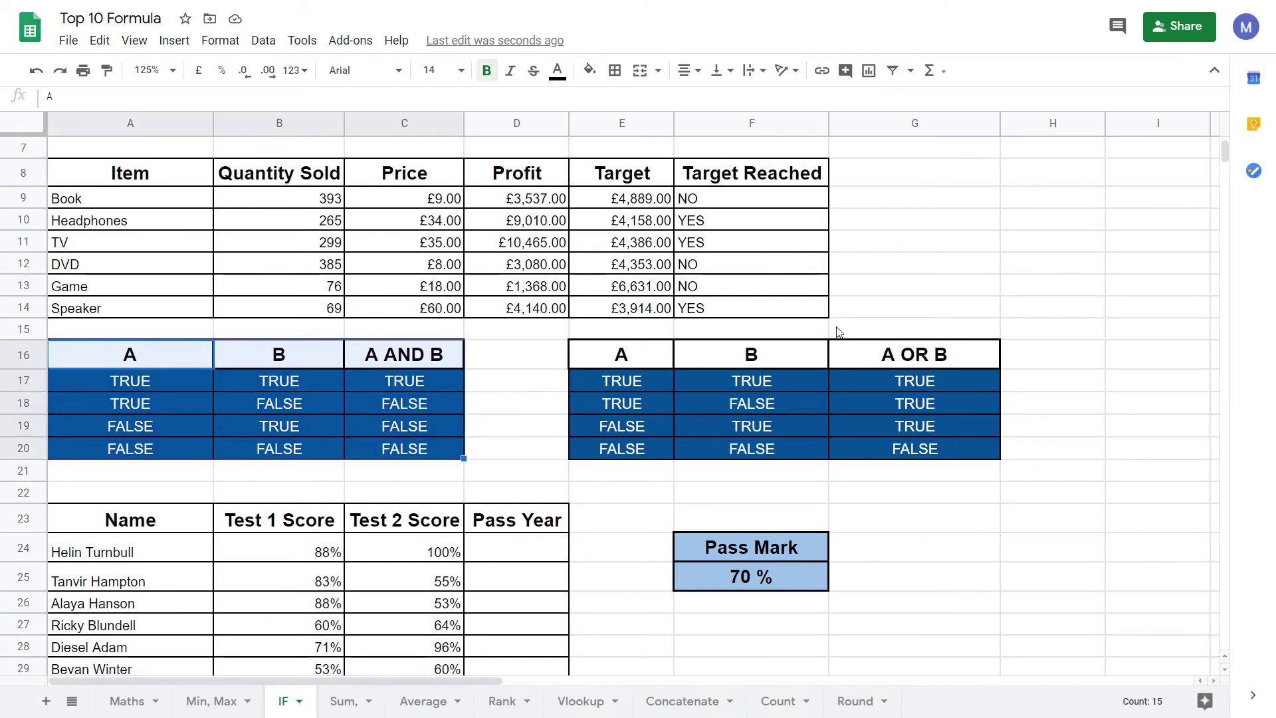
Step: Inspect the OR truth table's heading, values and result formula, then select its values
click(917, 361)
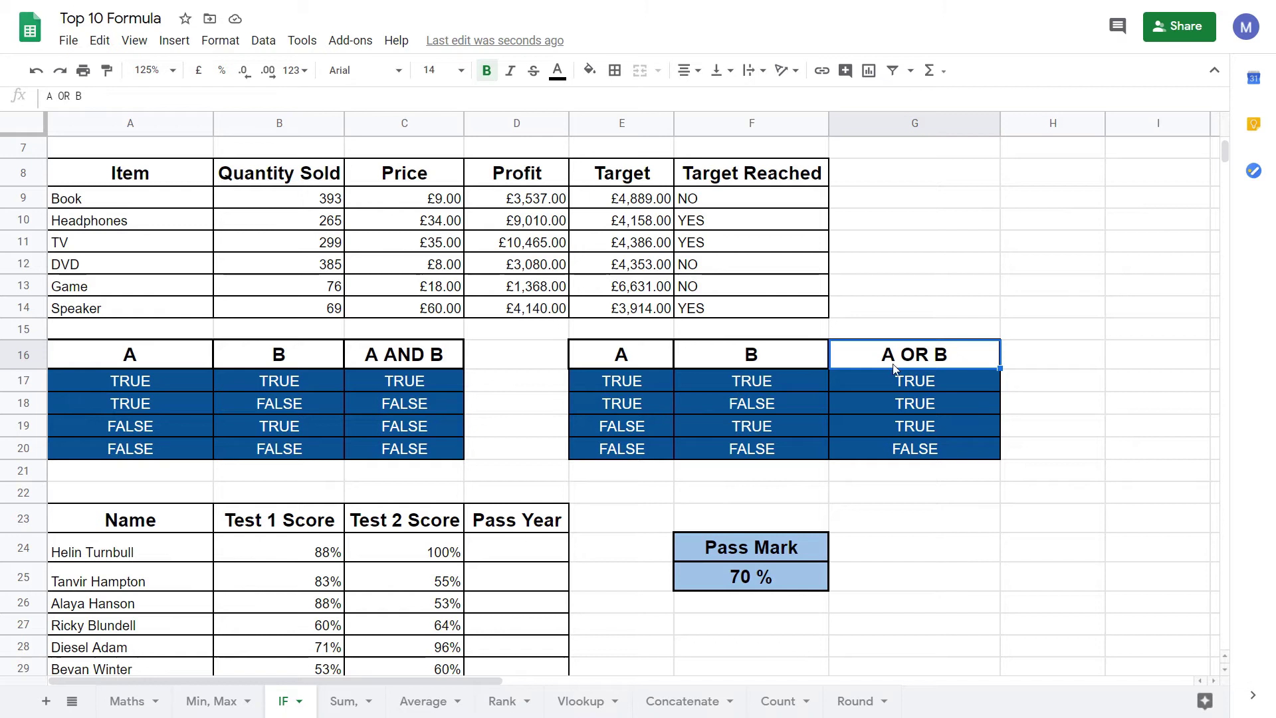
click(625, 382)
click(770, 375)
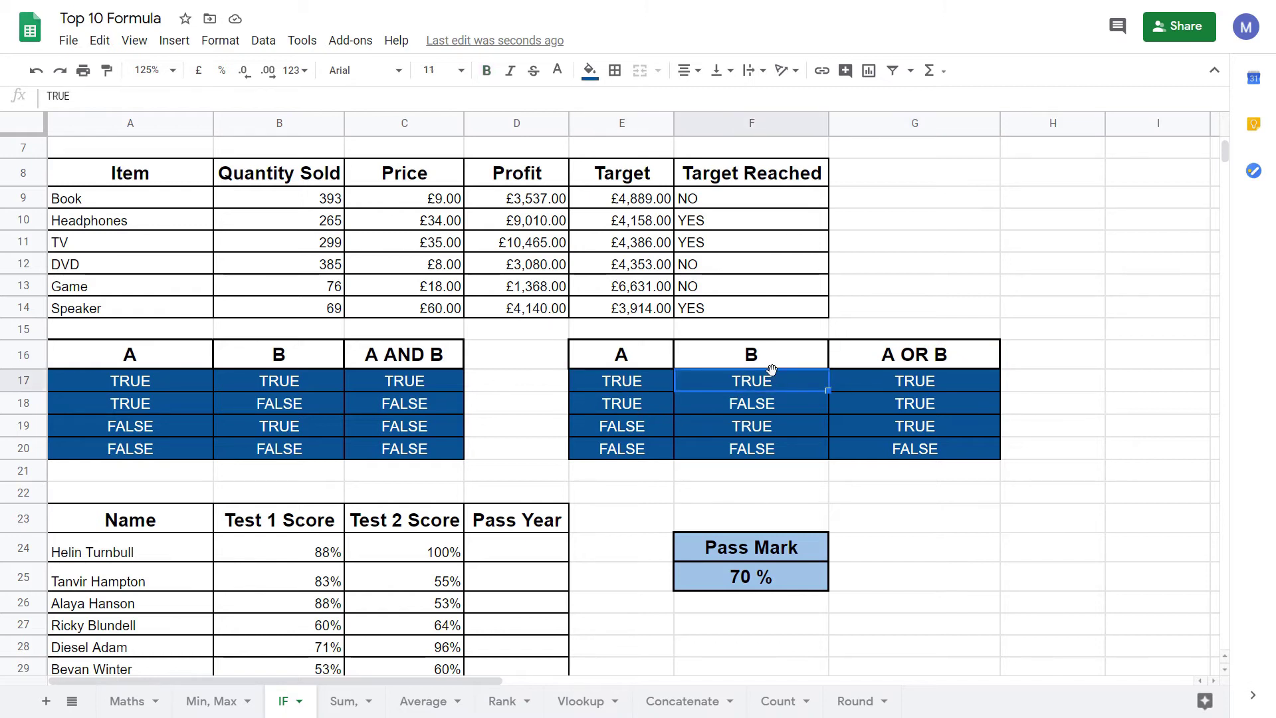
click(886, 453)
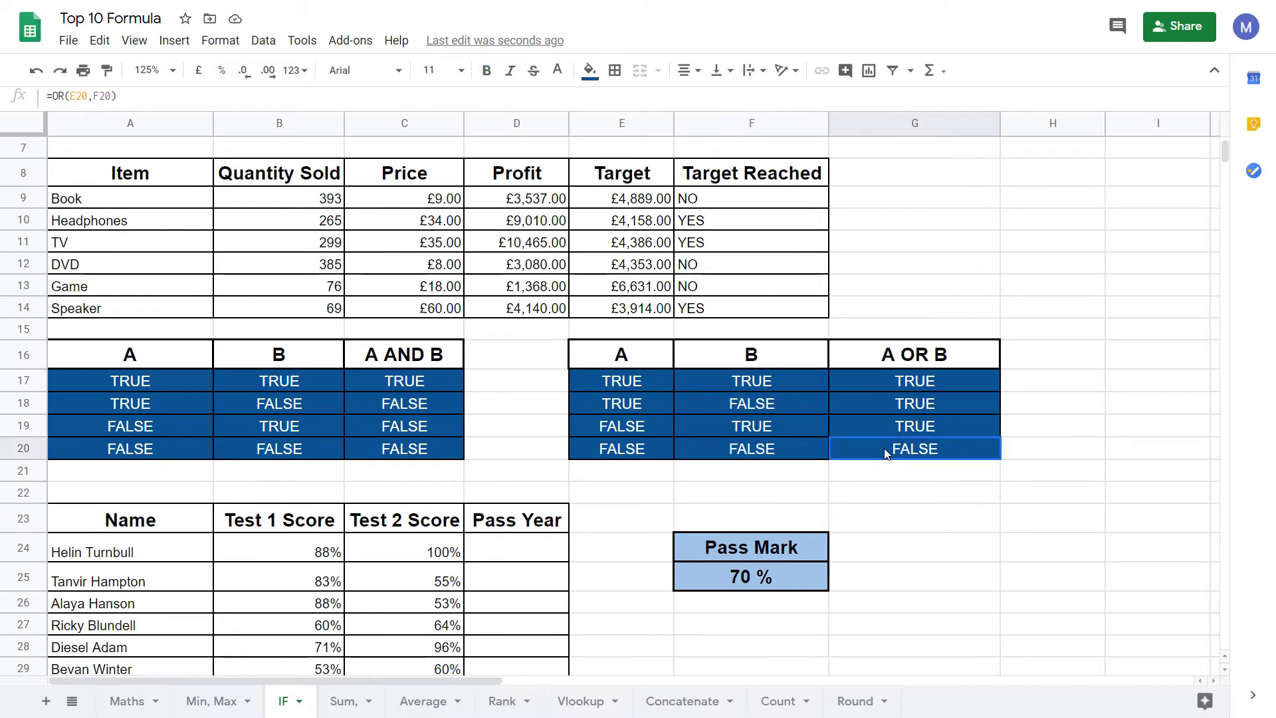
drag(629, 378, 886, 452)
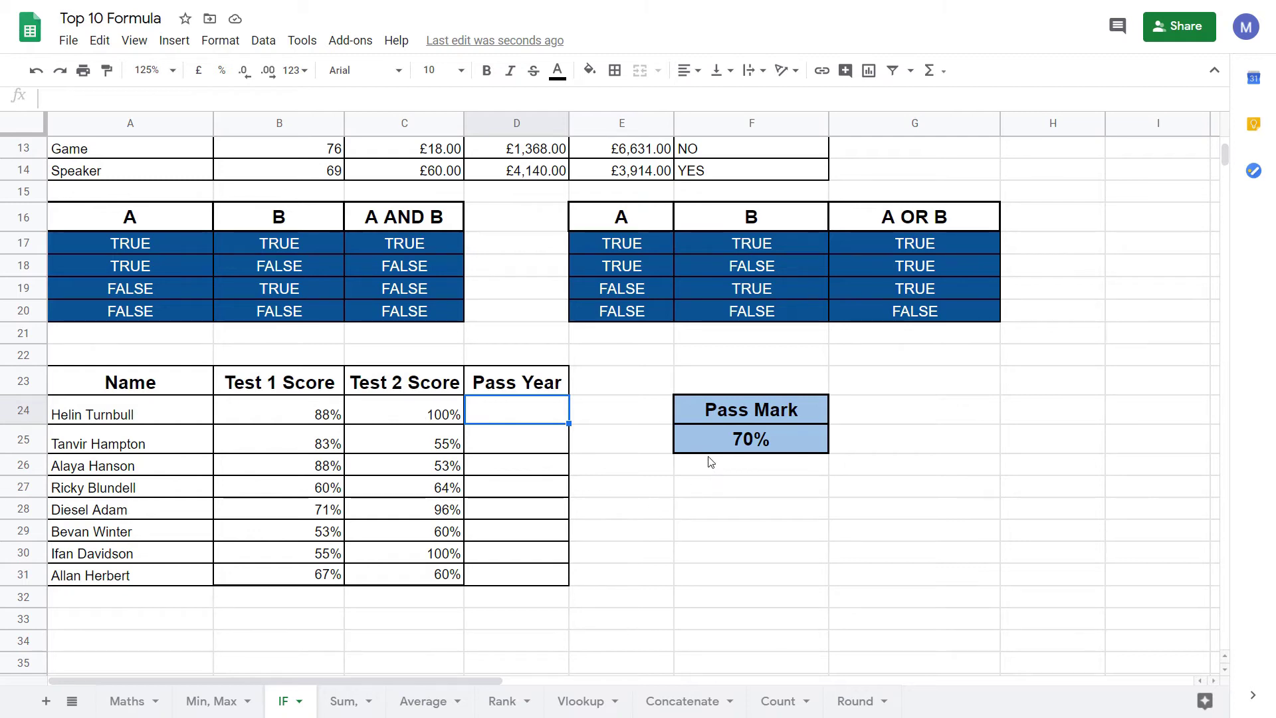
text(=IF)
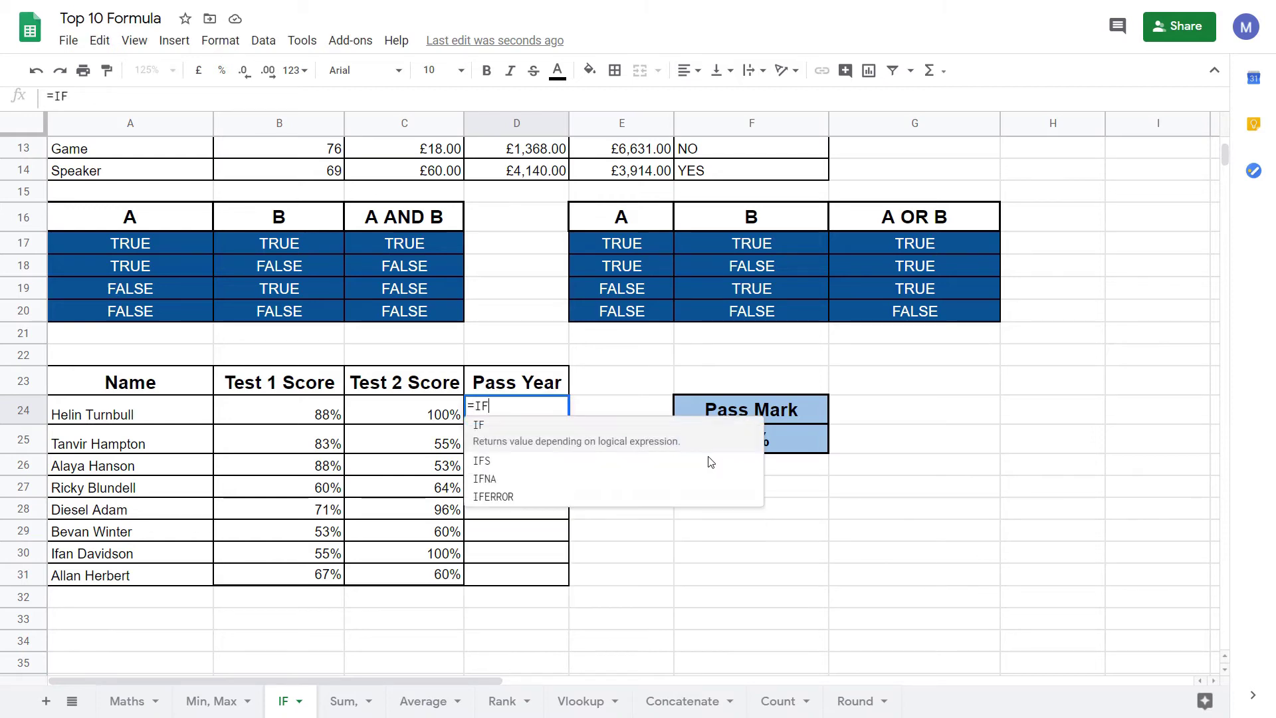
text(()
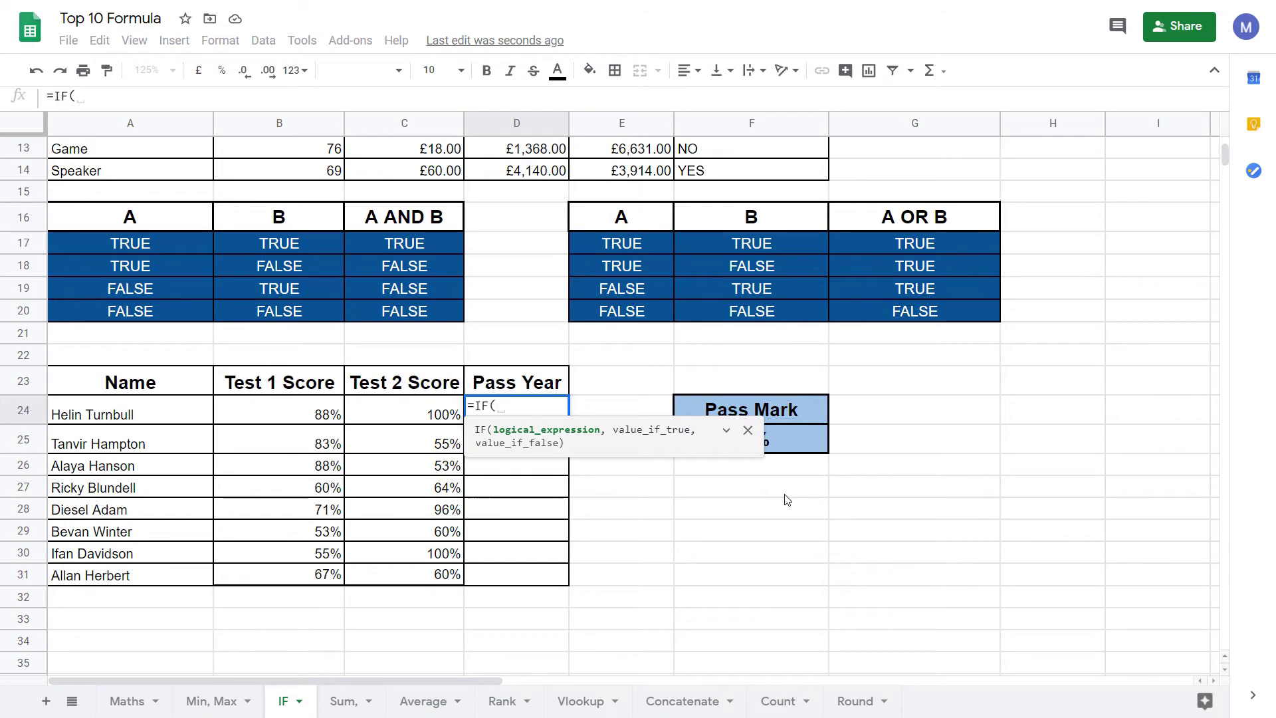
text(A)
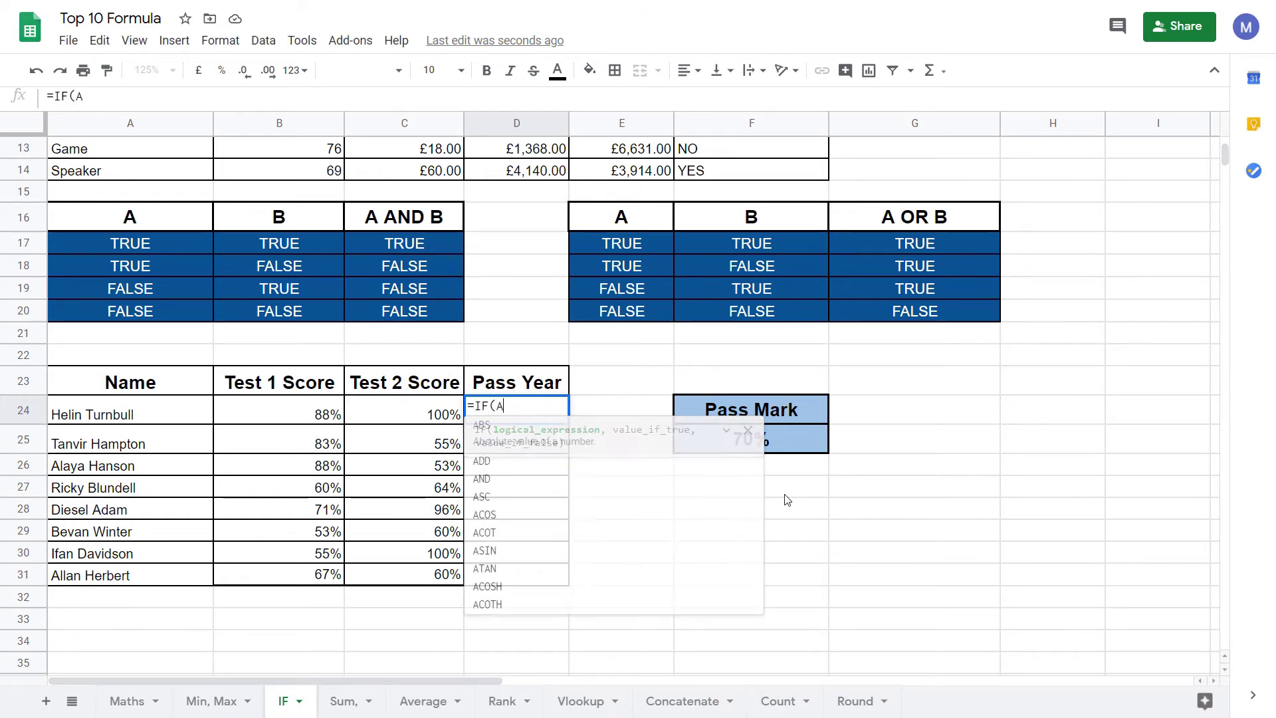
text(ND()
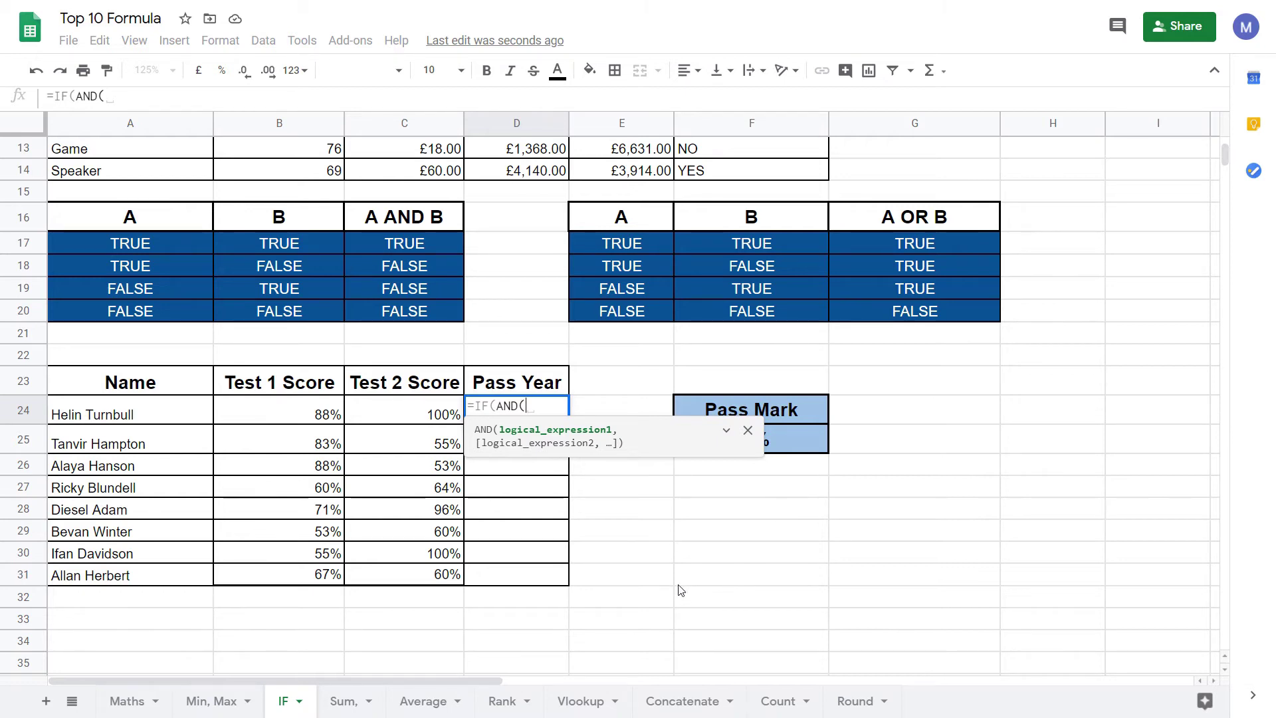
Step: Start D24's IF(AND formula with the condition B24>F25 and check the pass mark reference
click(311, 416)
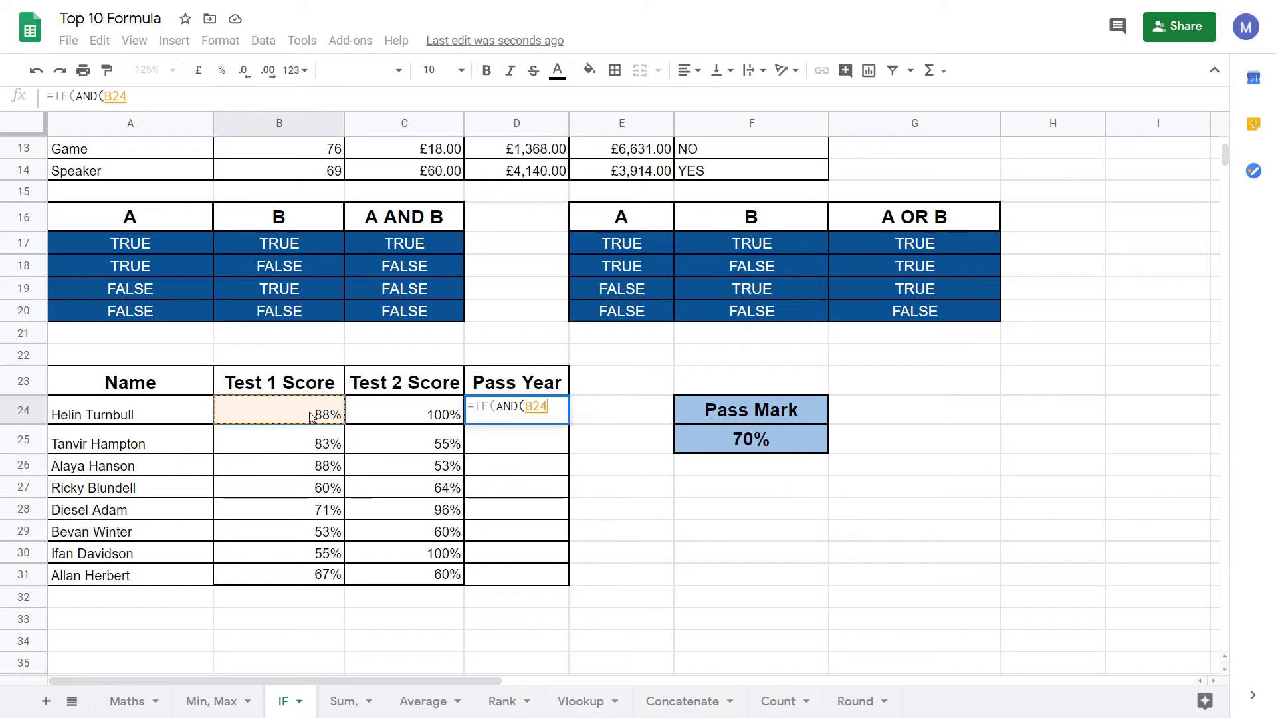
text(>)
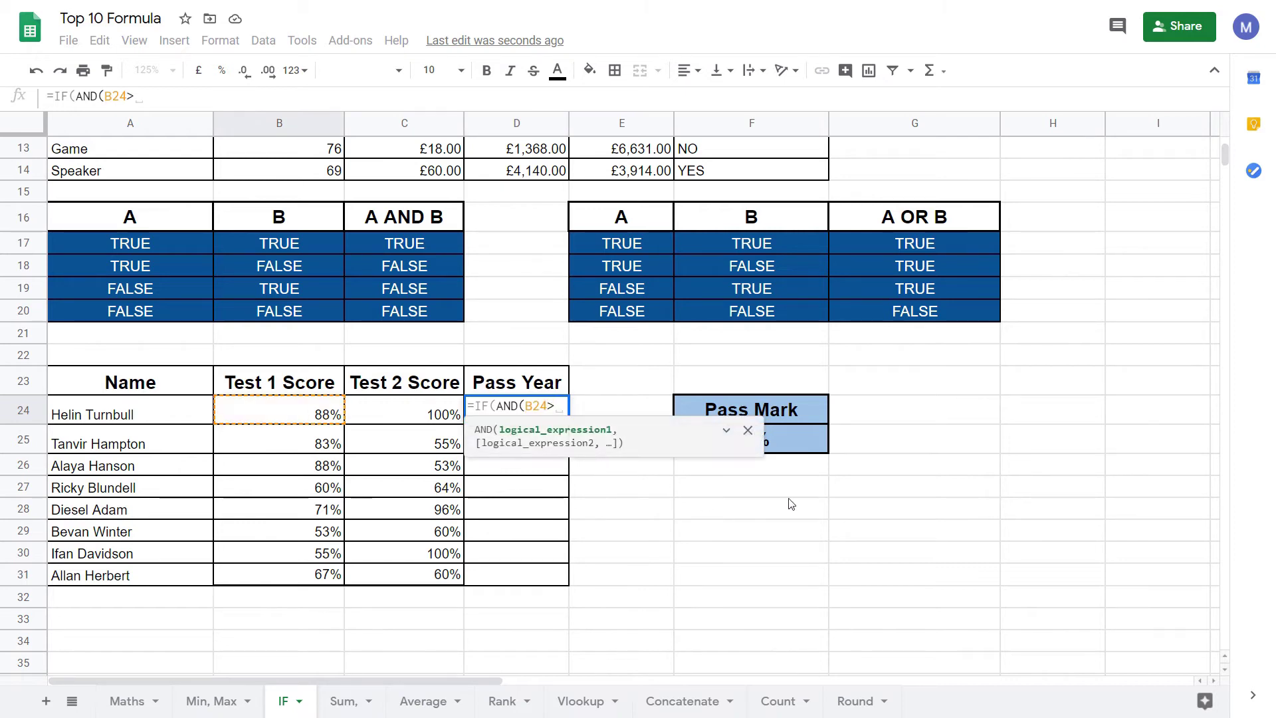
click(806, 450)
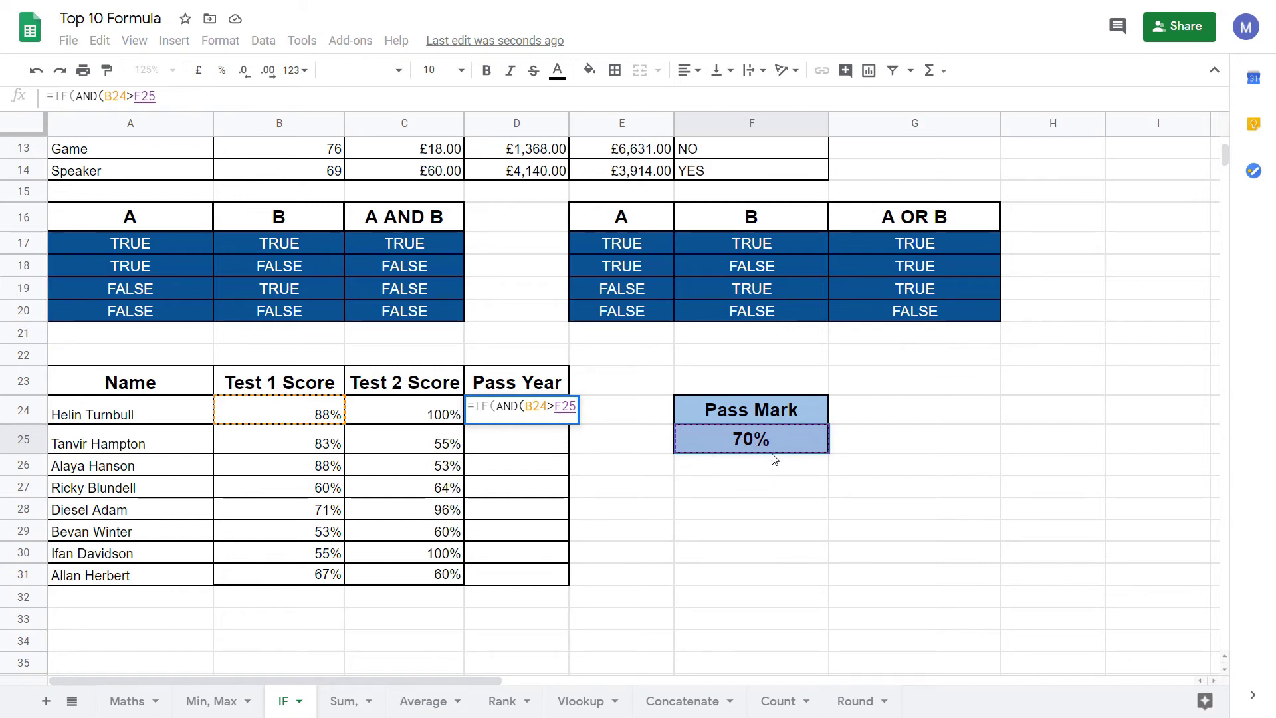
click(136, 95)
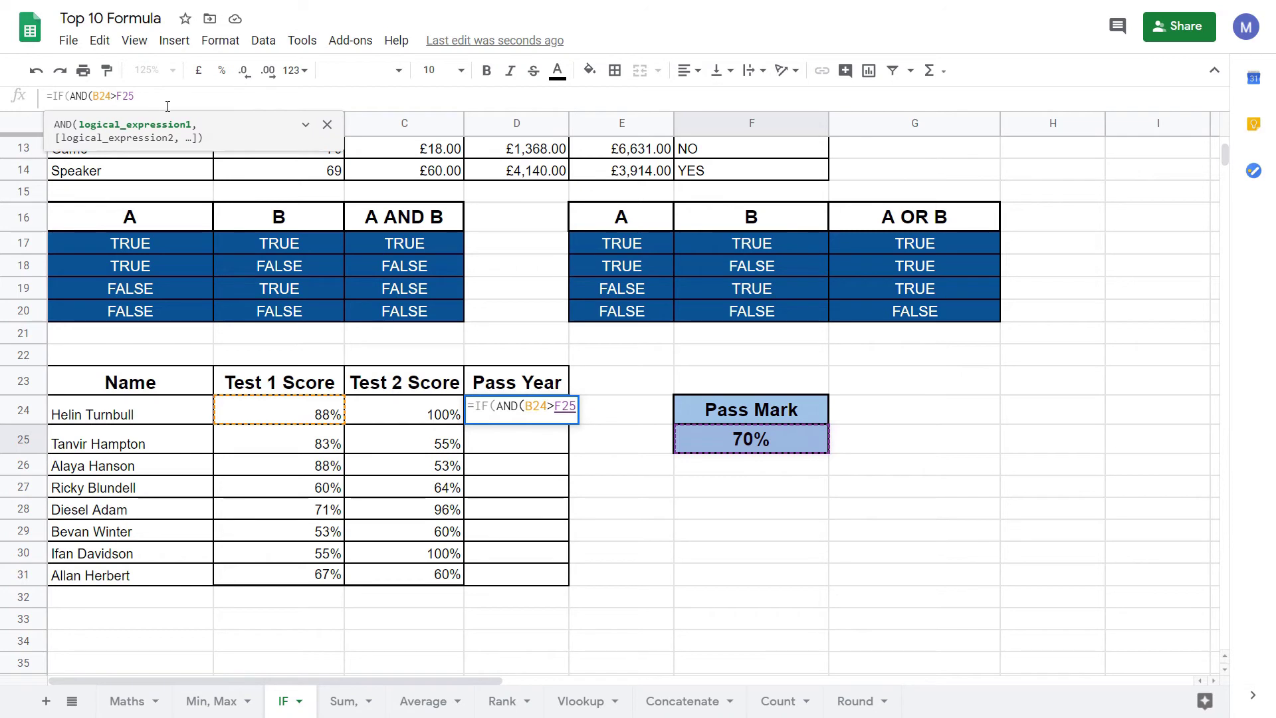
text($F)
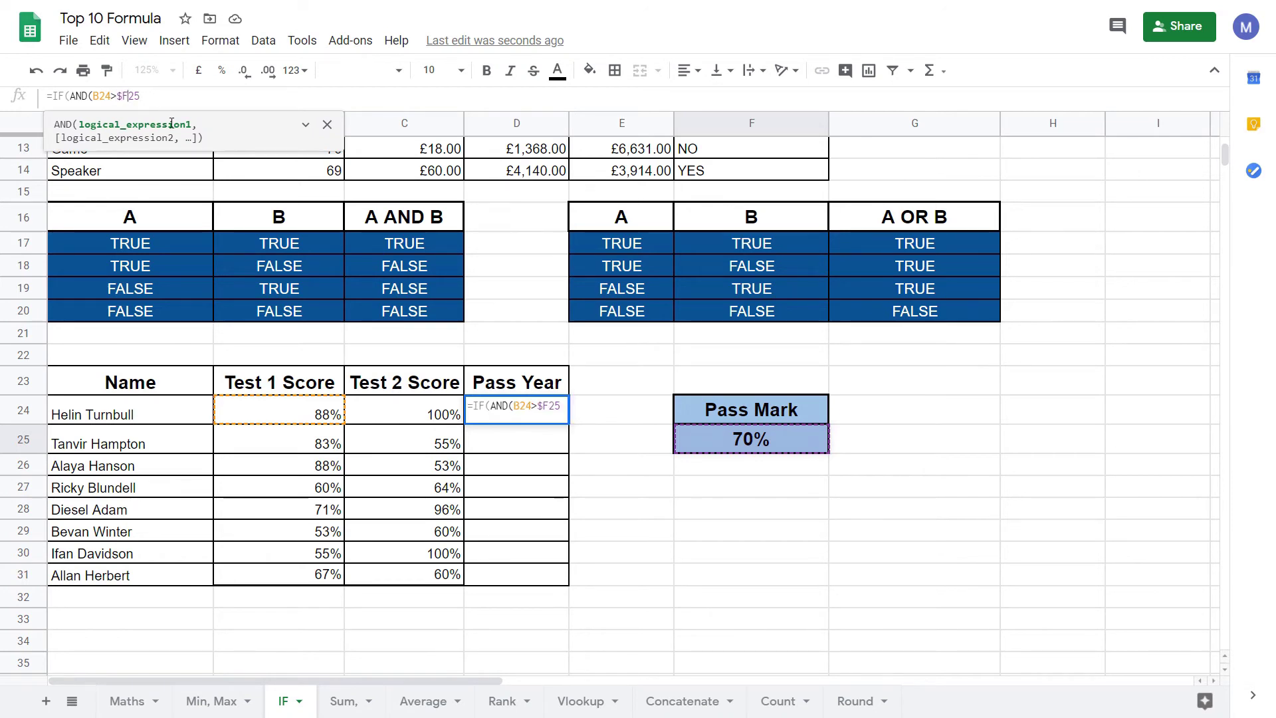
text($)
drag(116, 97, 150, 97)
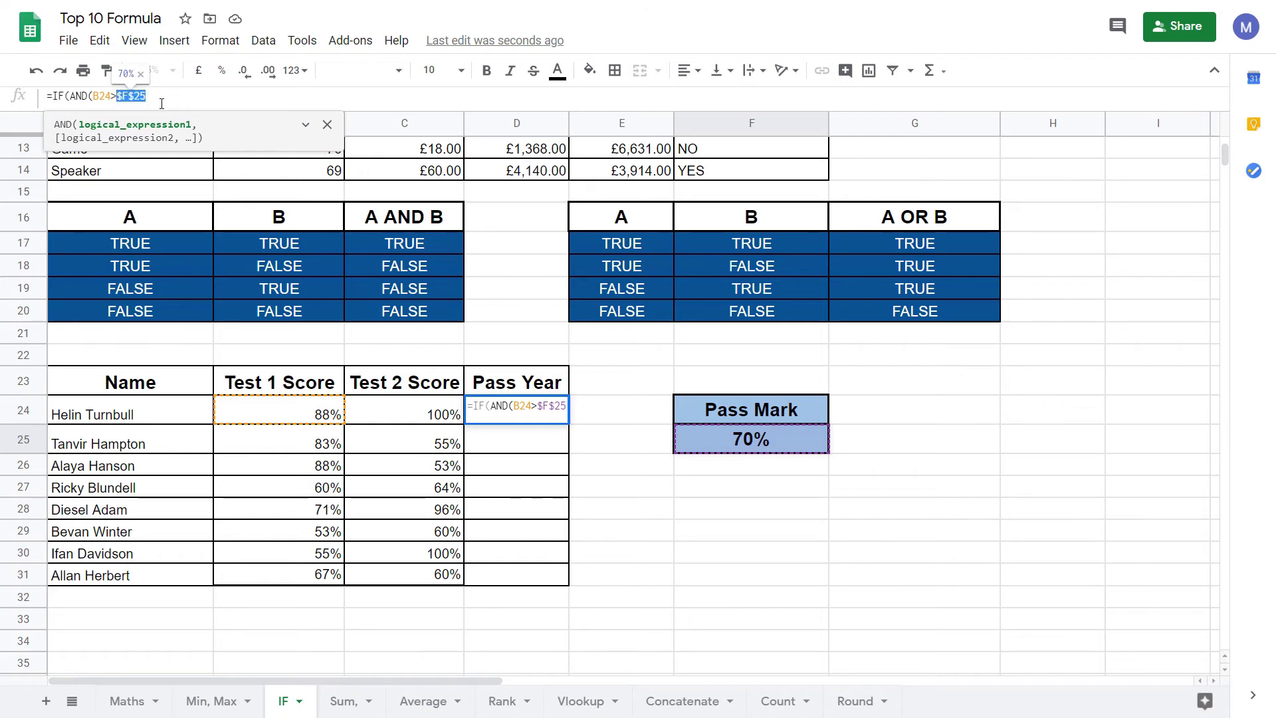
click(166, 102)
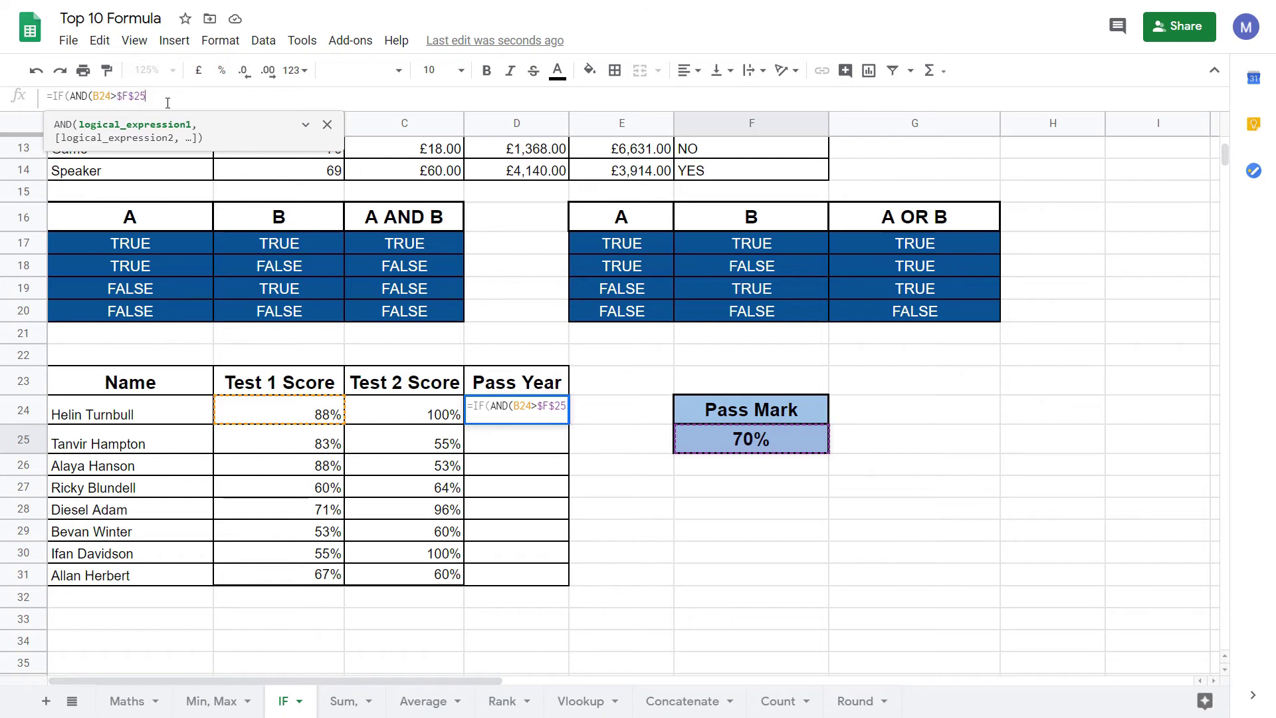
text(,)
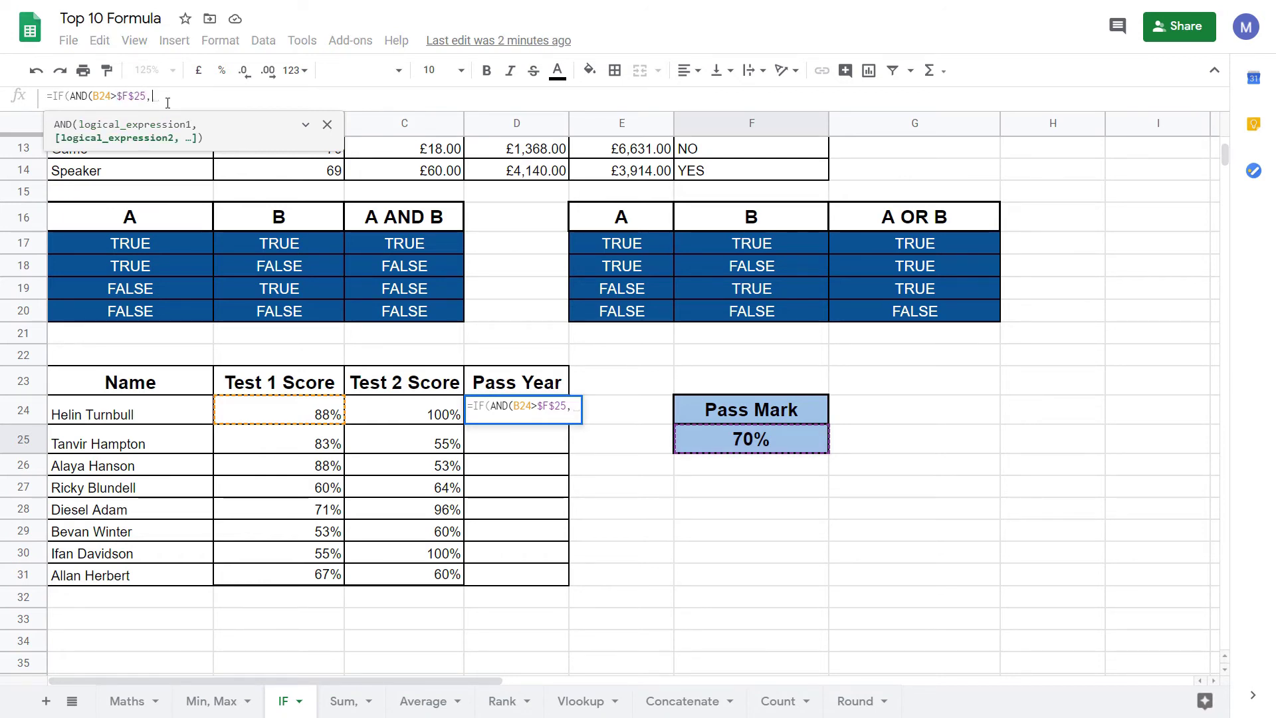
Step: Add the second condition C24>$F$25, making the pass mark absolute with F4
click(416, 418)
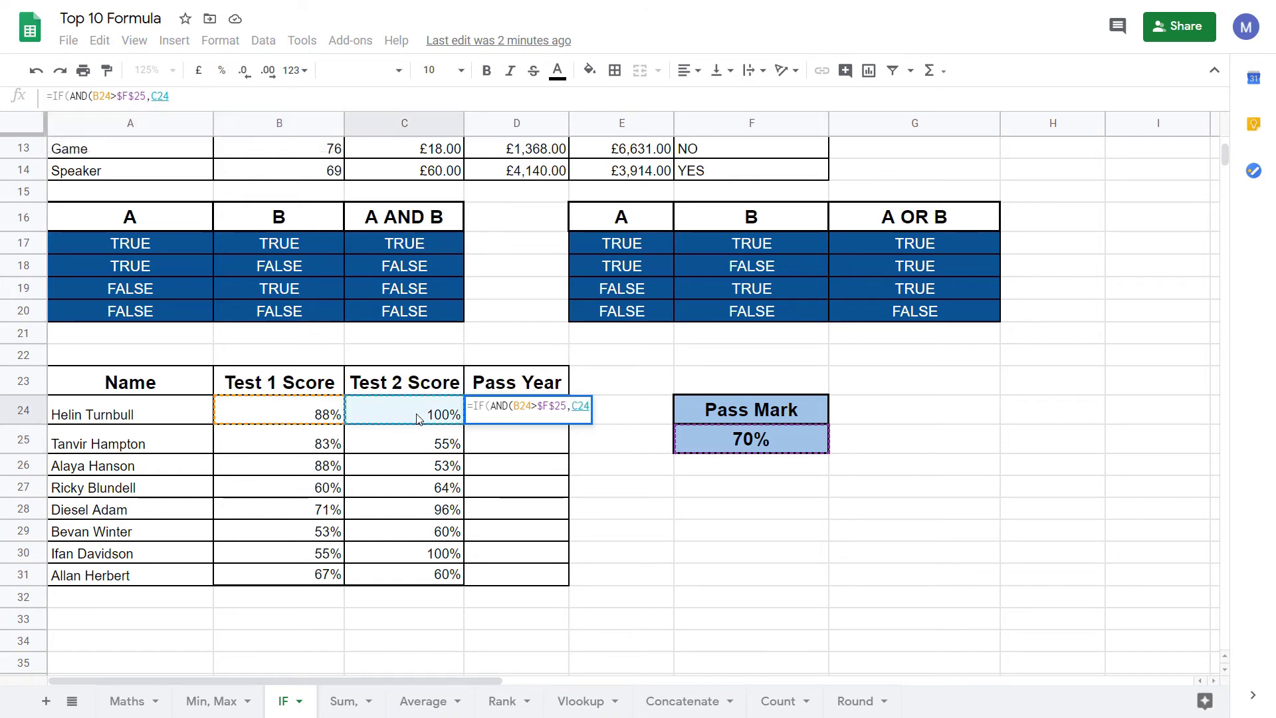
text(>)
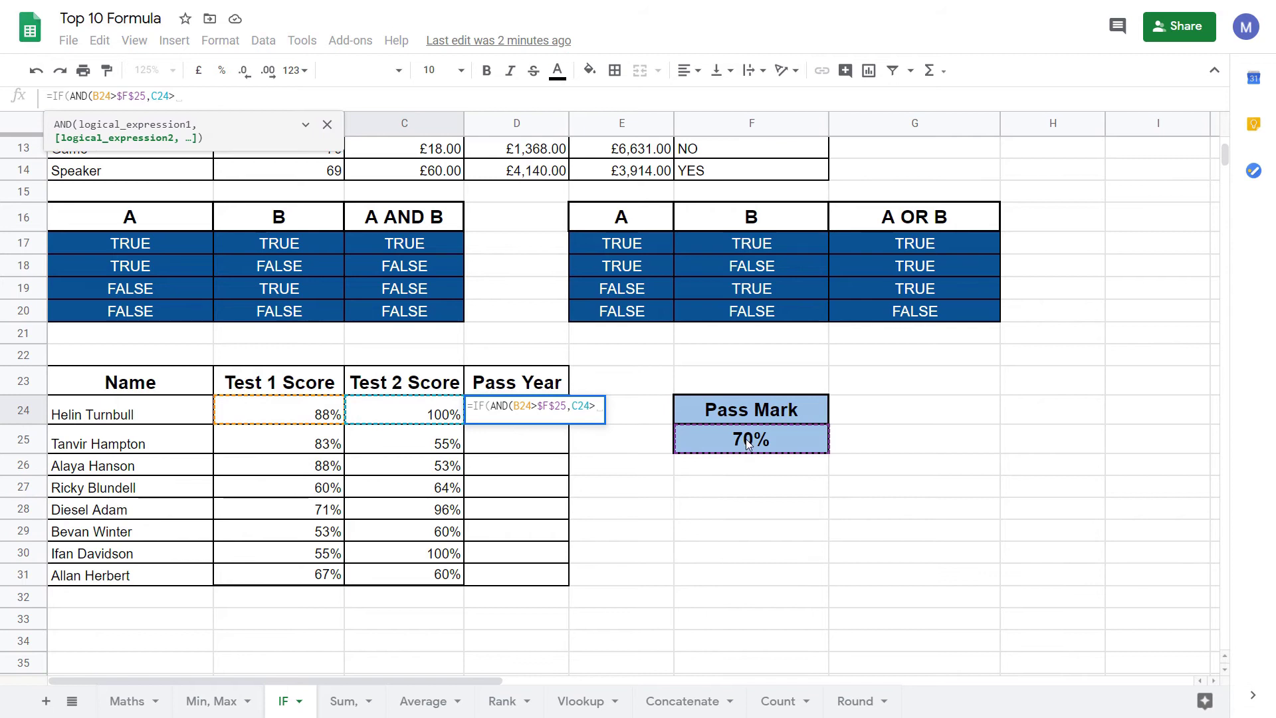
click(749, 442)
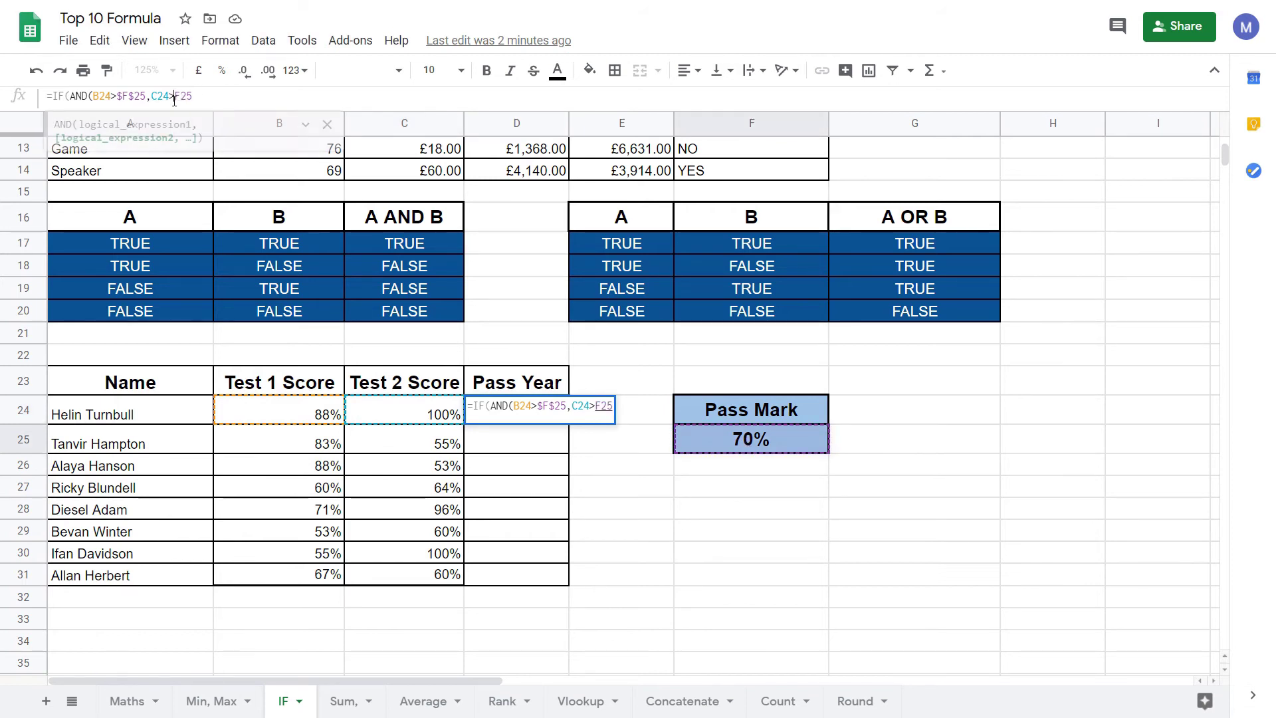
key(F4)
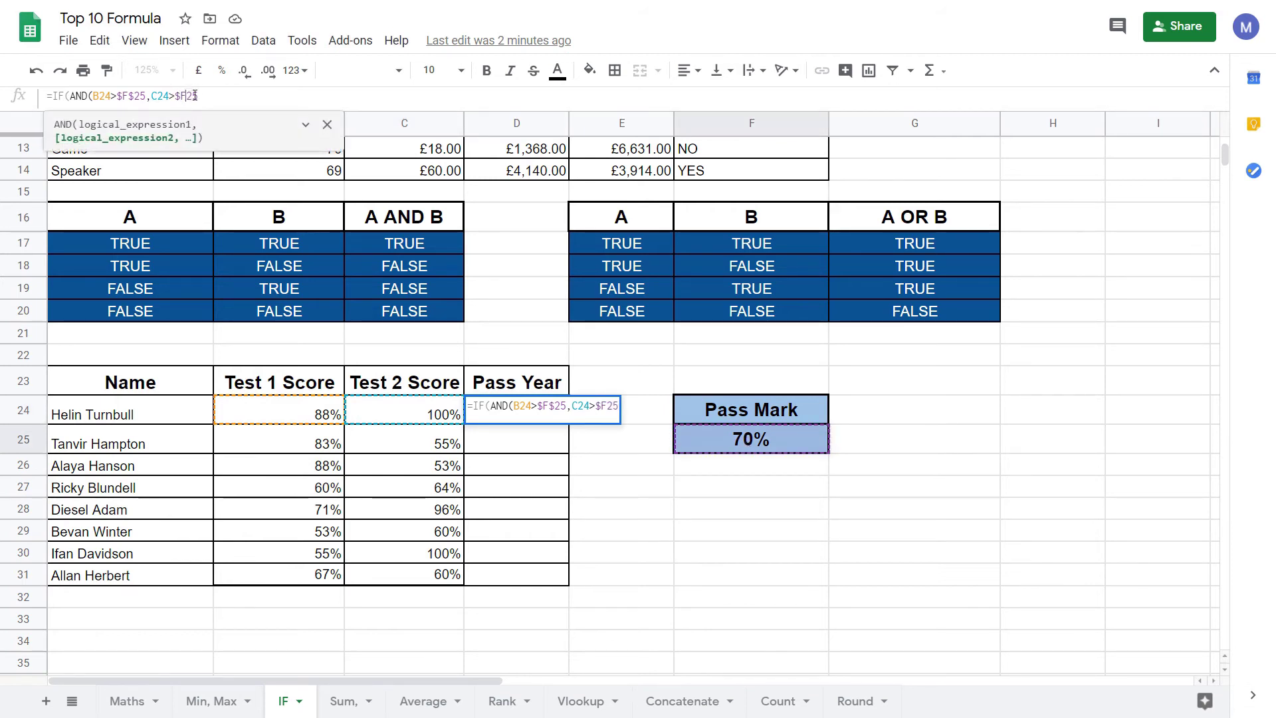
text($)
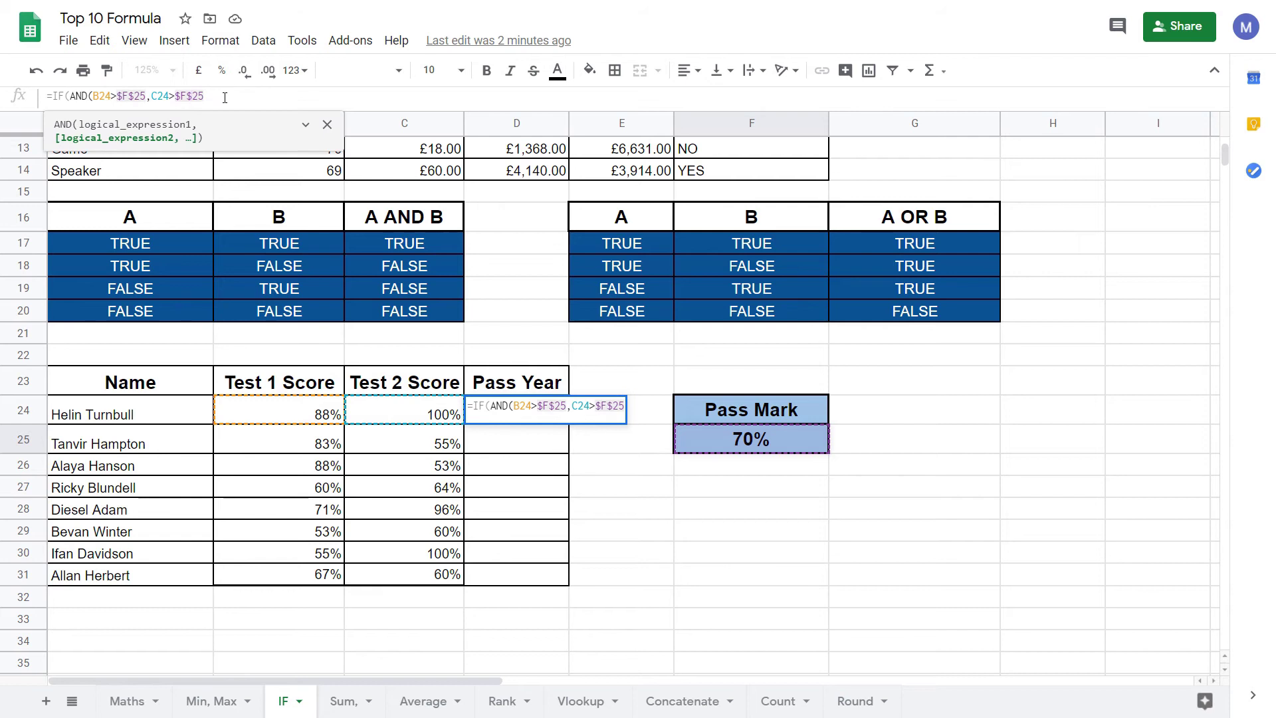
text())
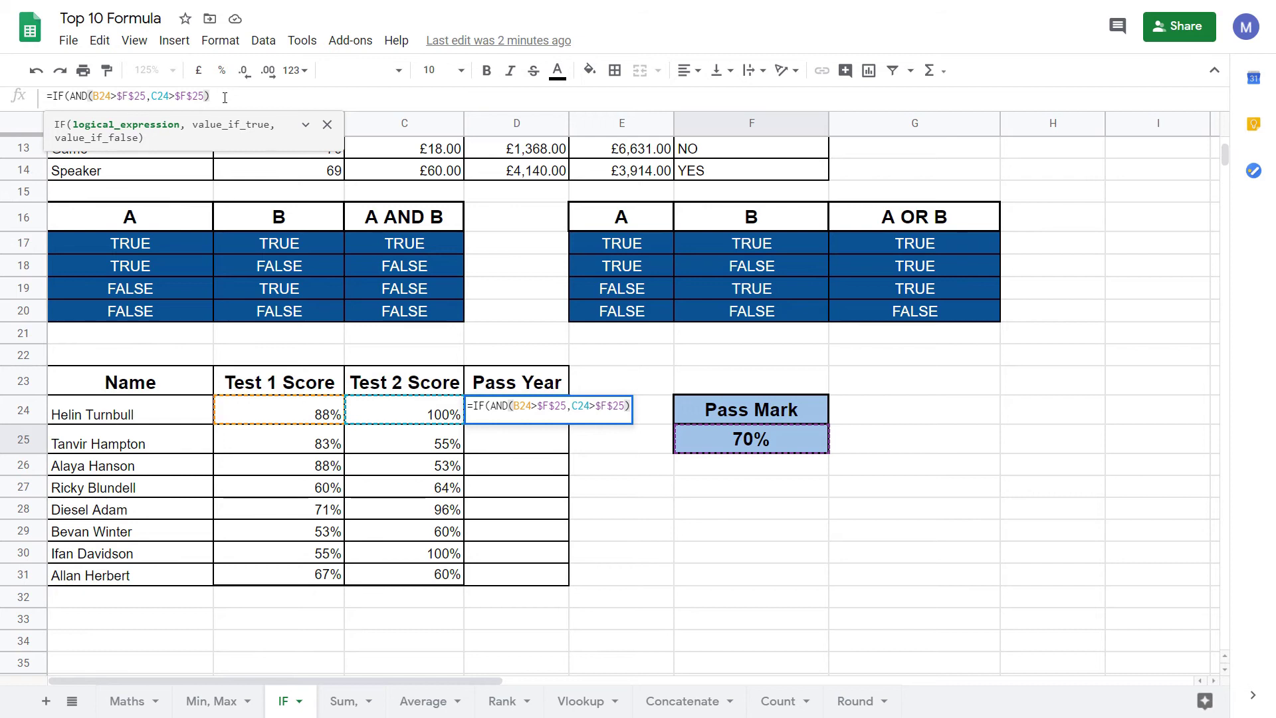
text(,"Y)
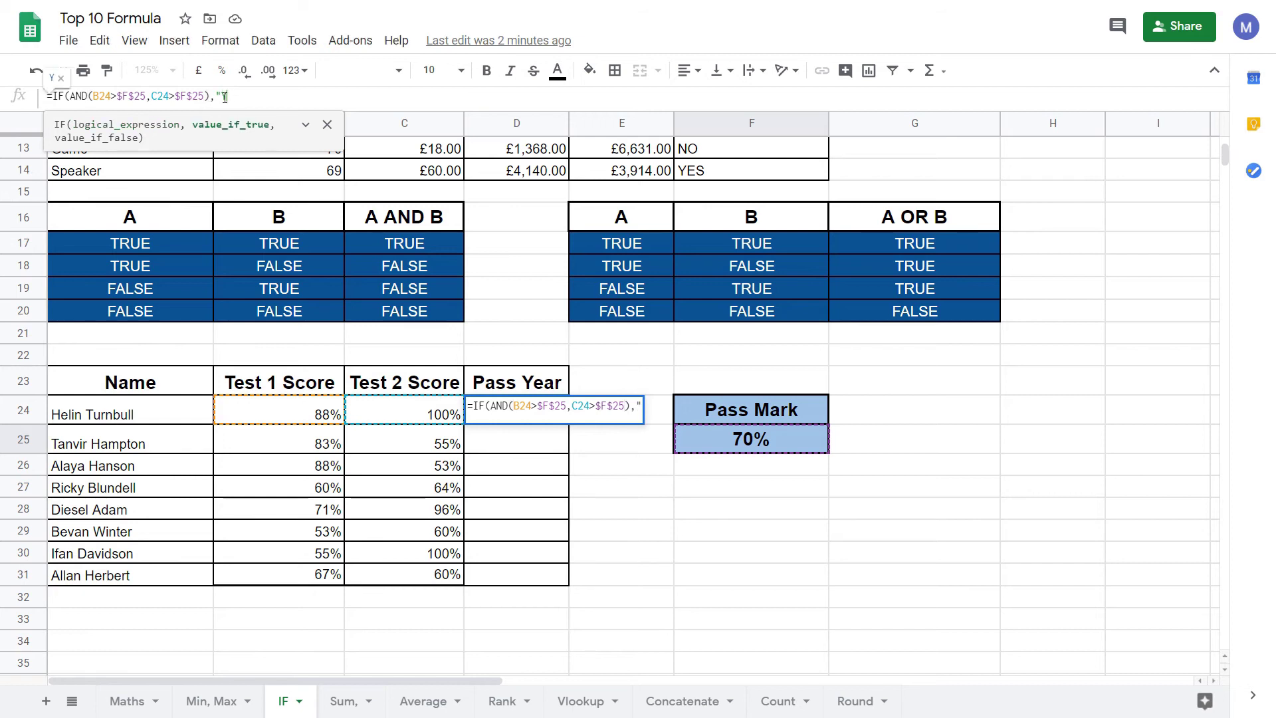
text(ES")
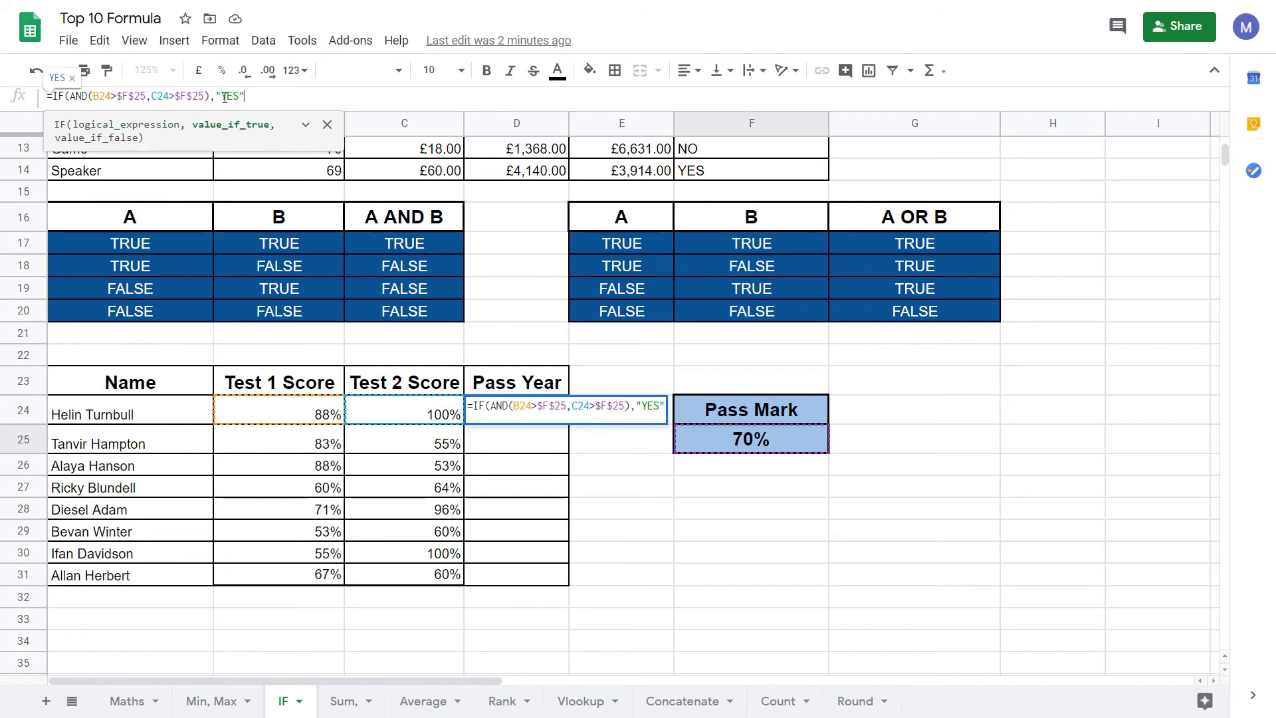
text(,)
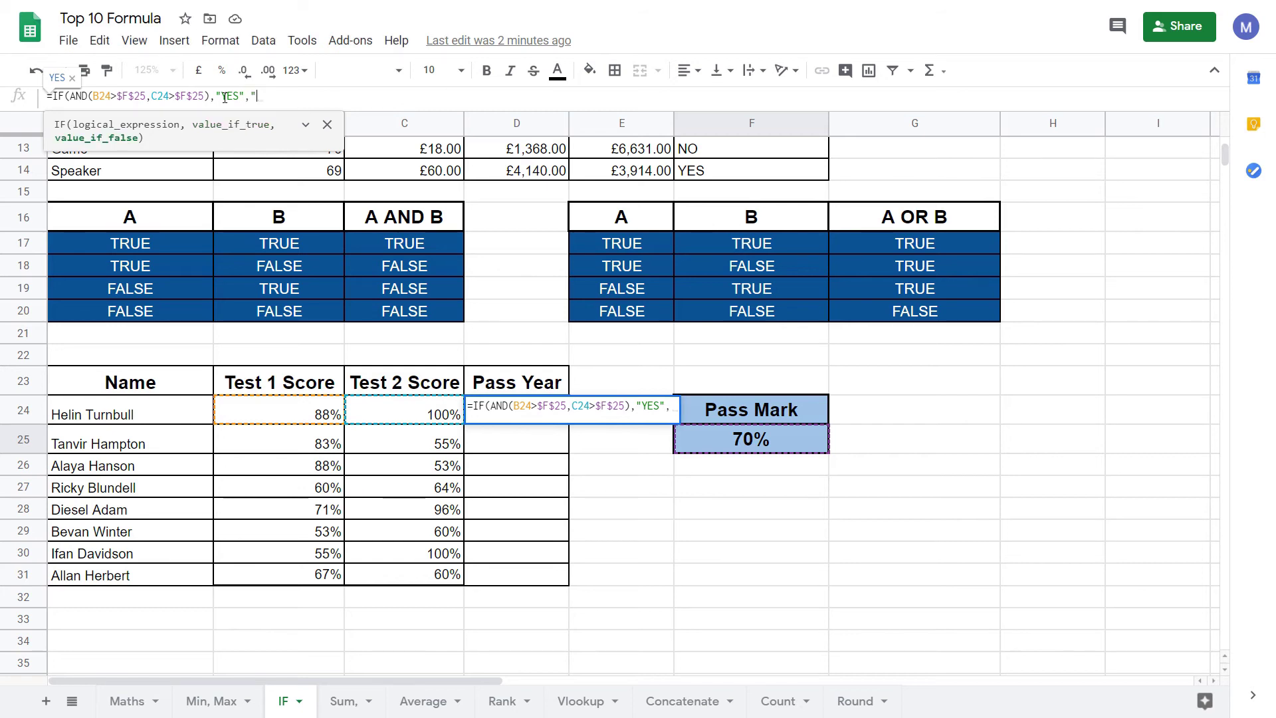
text("NO)
text(")
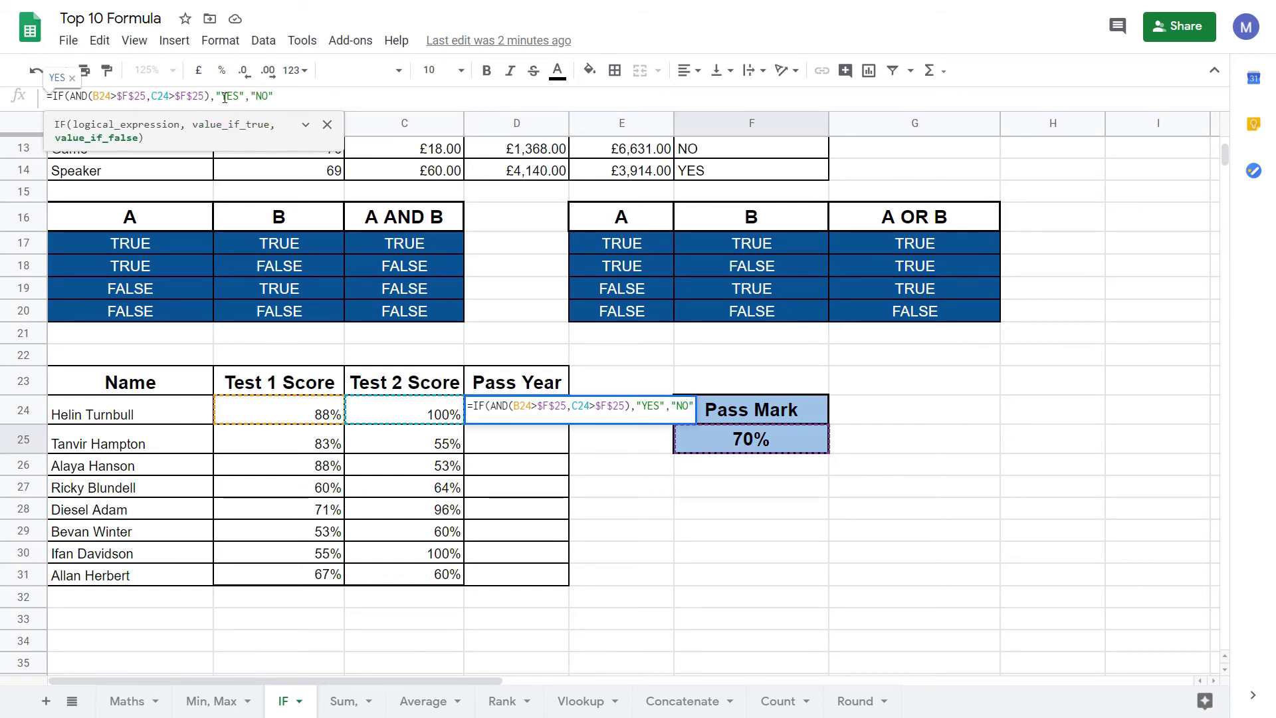
text())
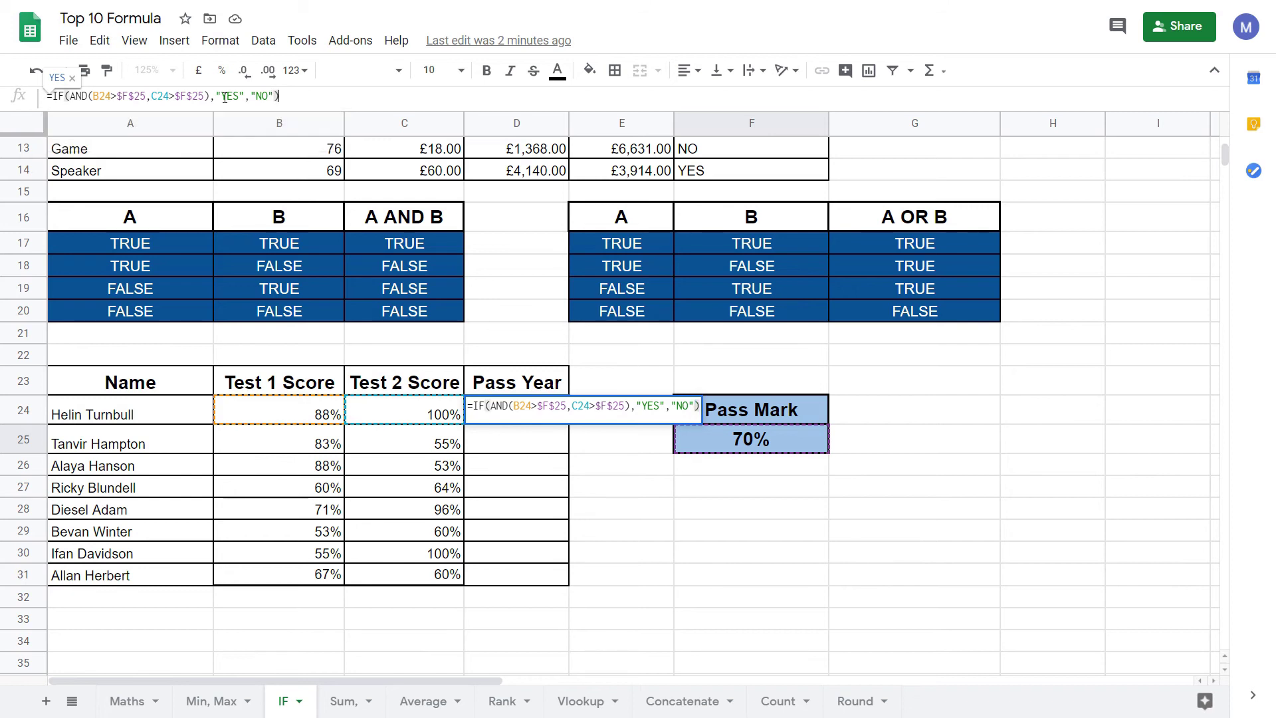
Step: Commit D24's pass formula and fill it down to D31
key(Return)
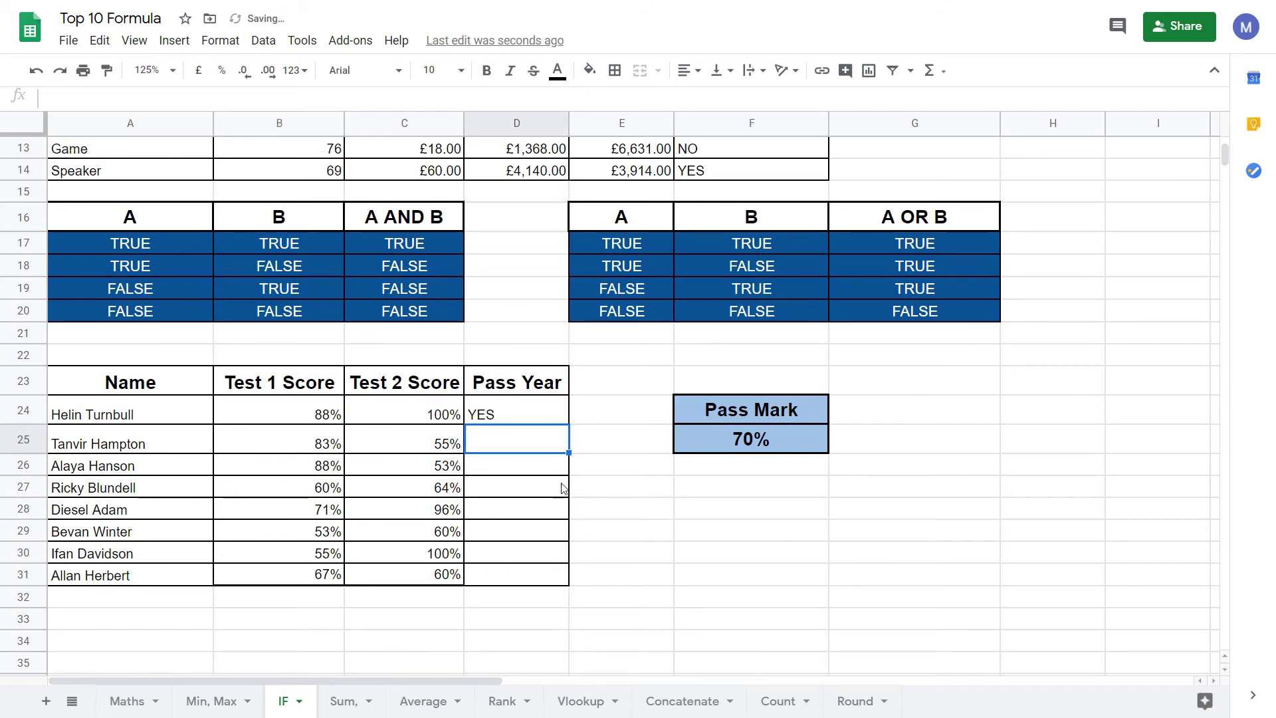
click(519, 409)
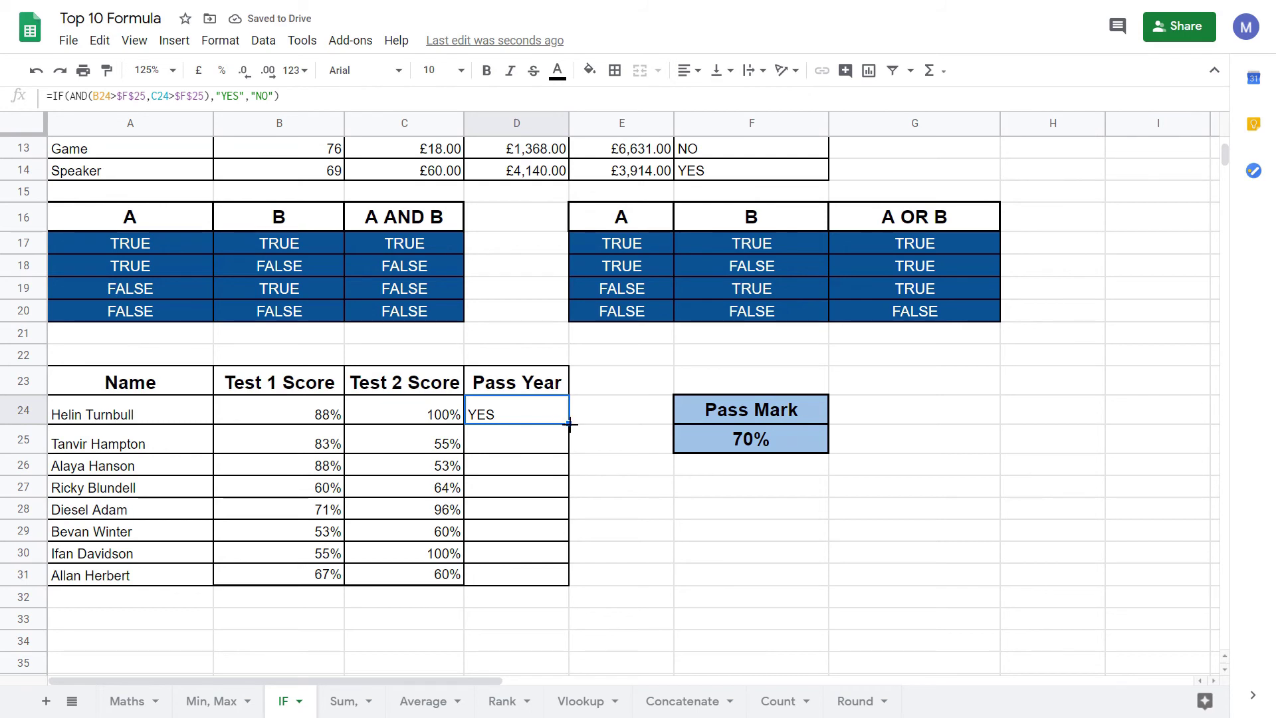
drag(569, 424, 562, 582)
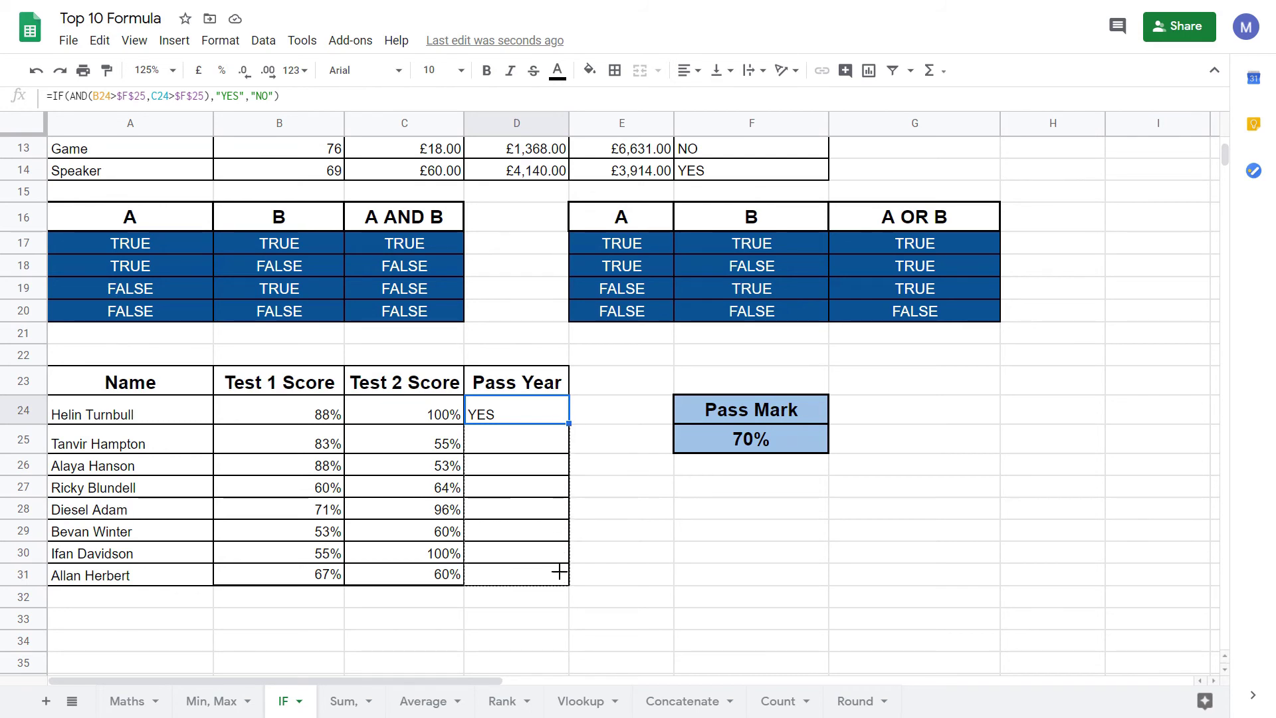
click(501, 448)
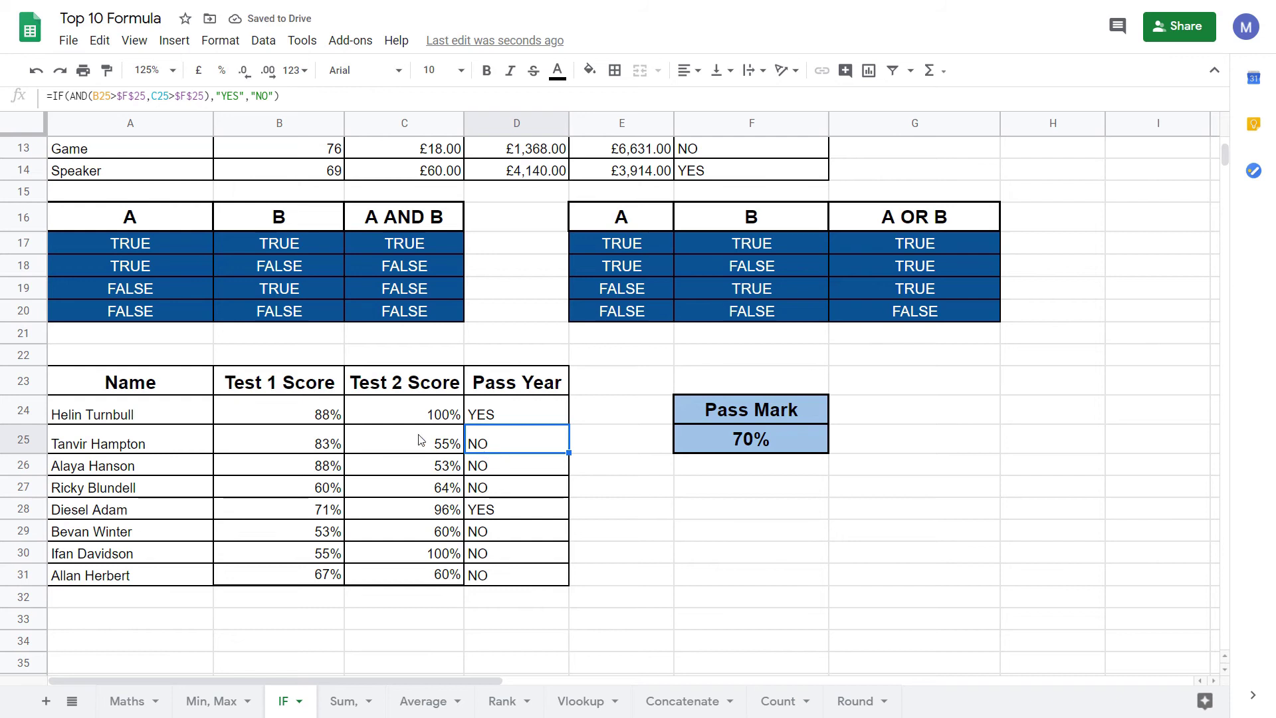
click(329, 442)
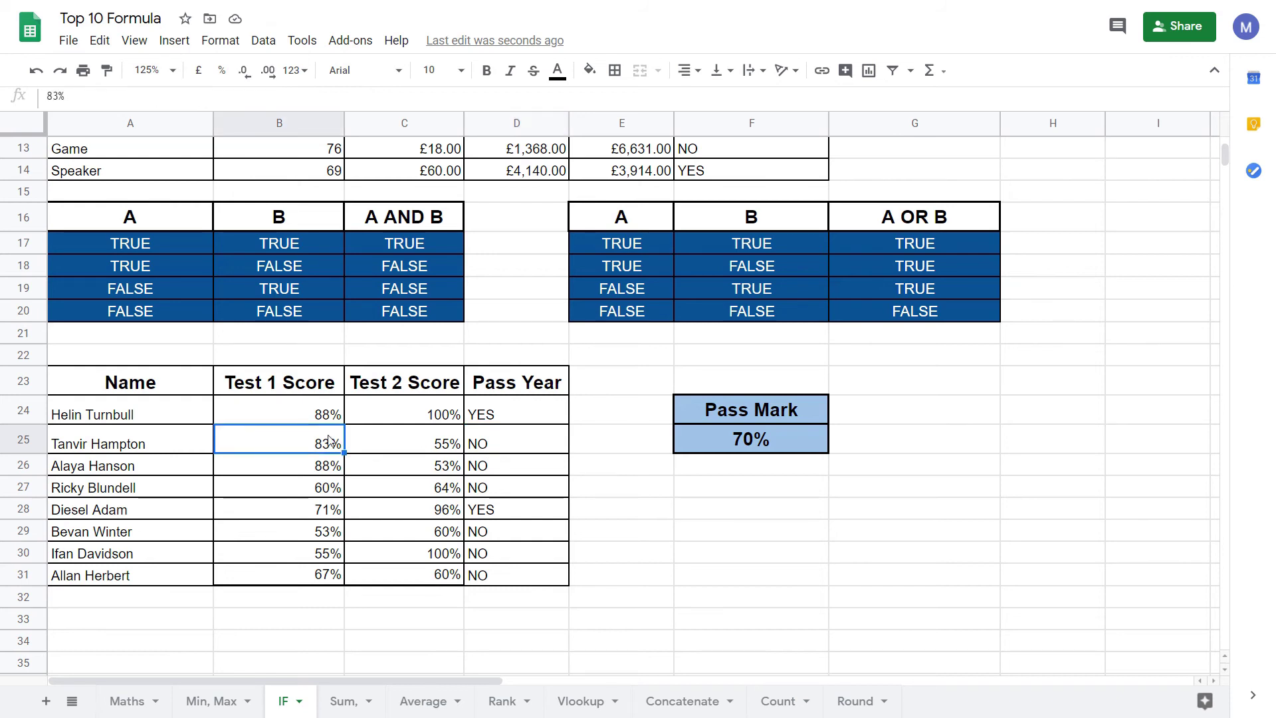
click(427, 448)
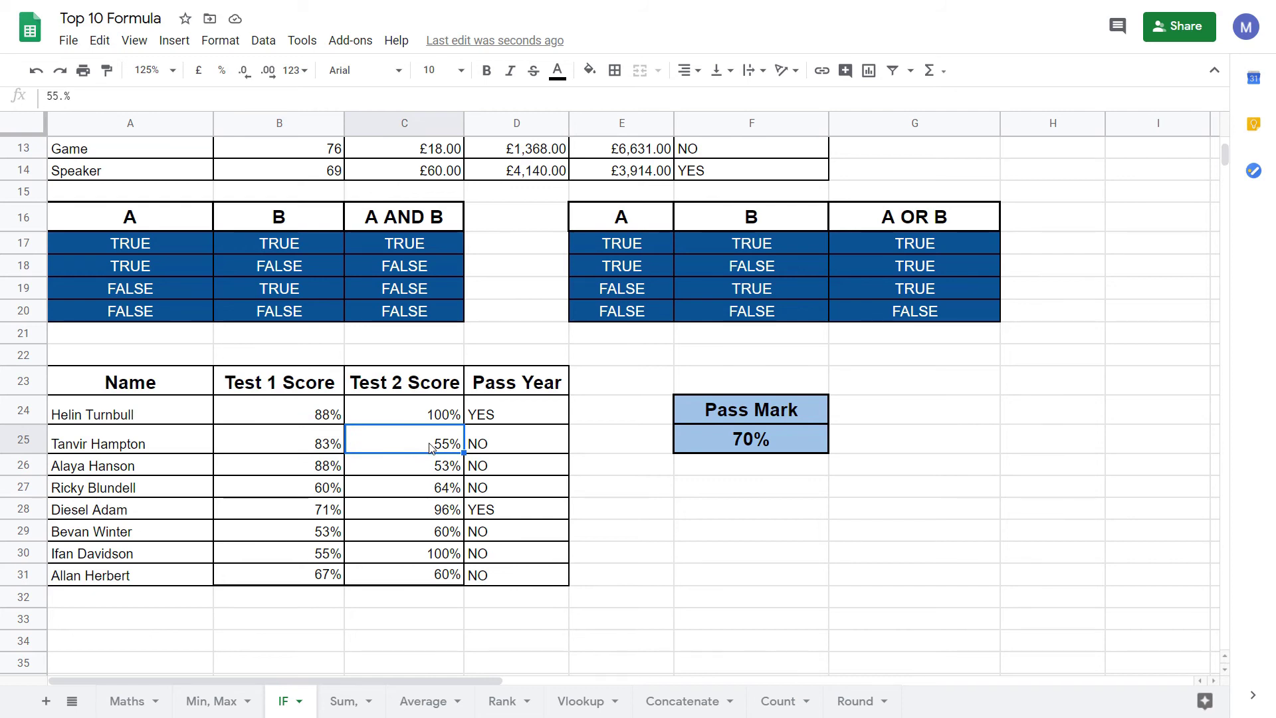
click(486, 449)
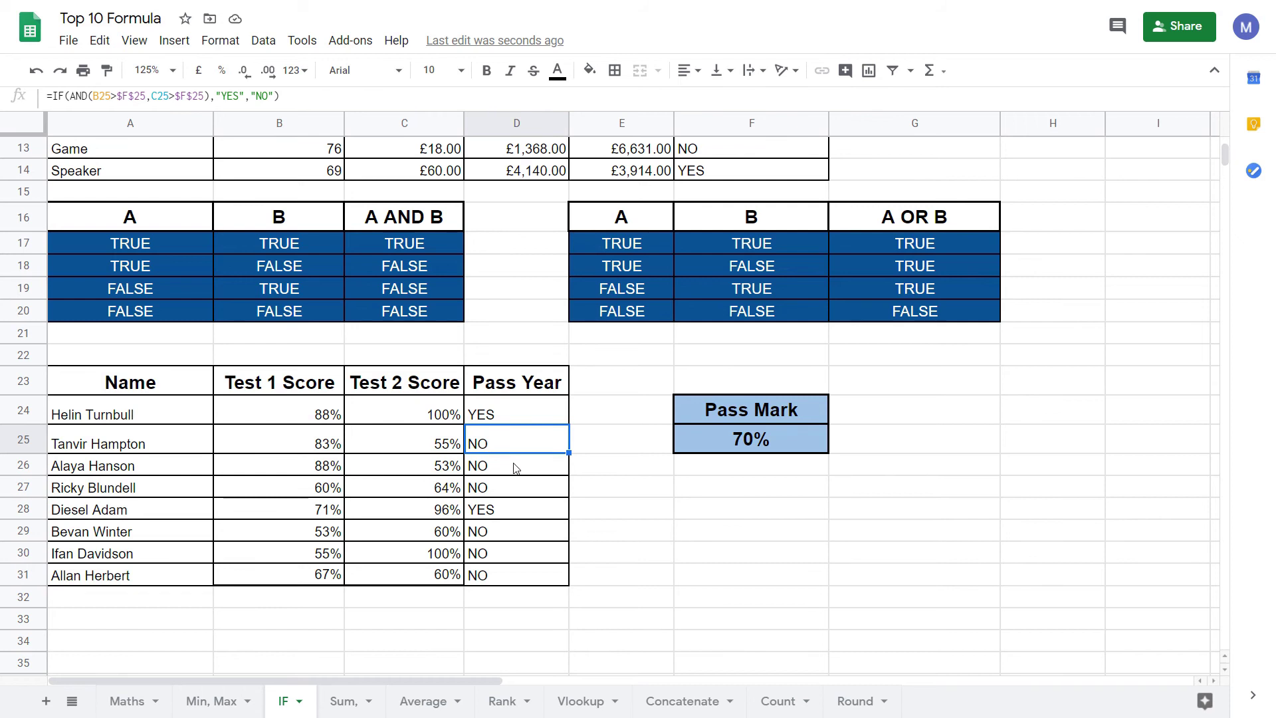
click(100, 96)
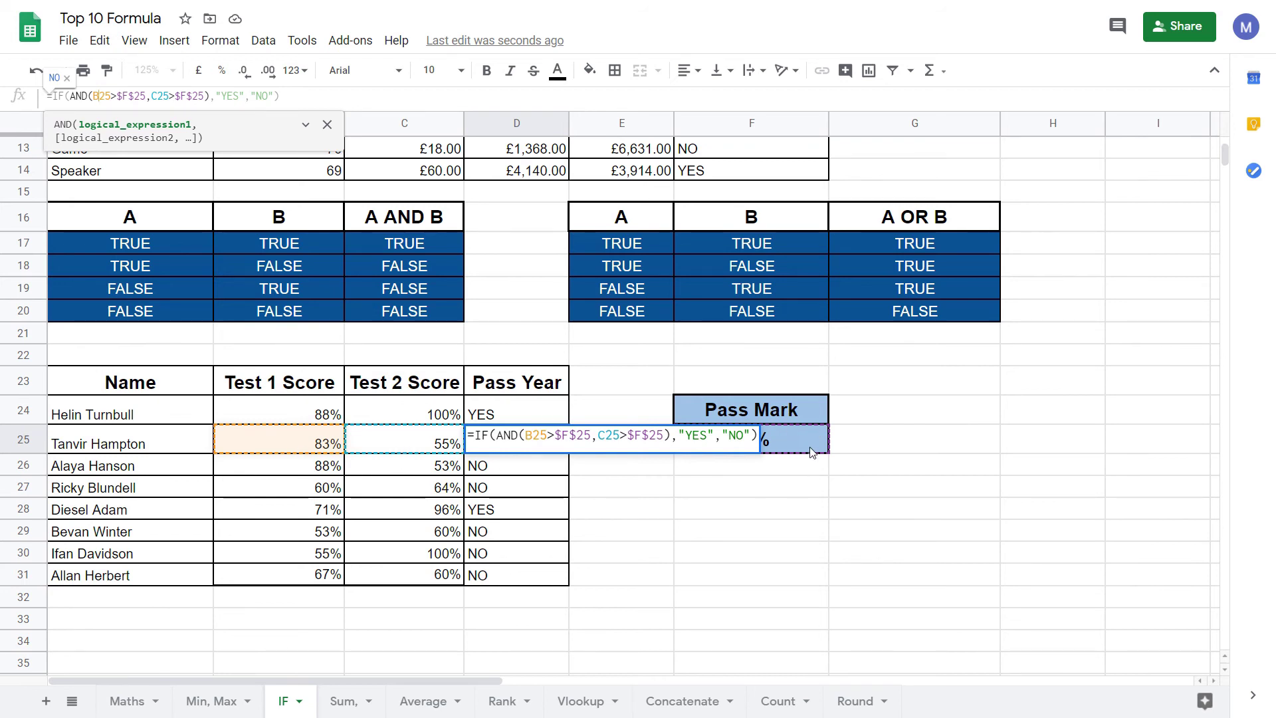
key(Return)
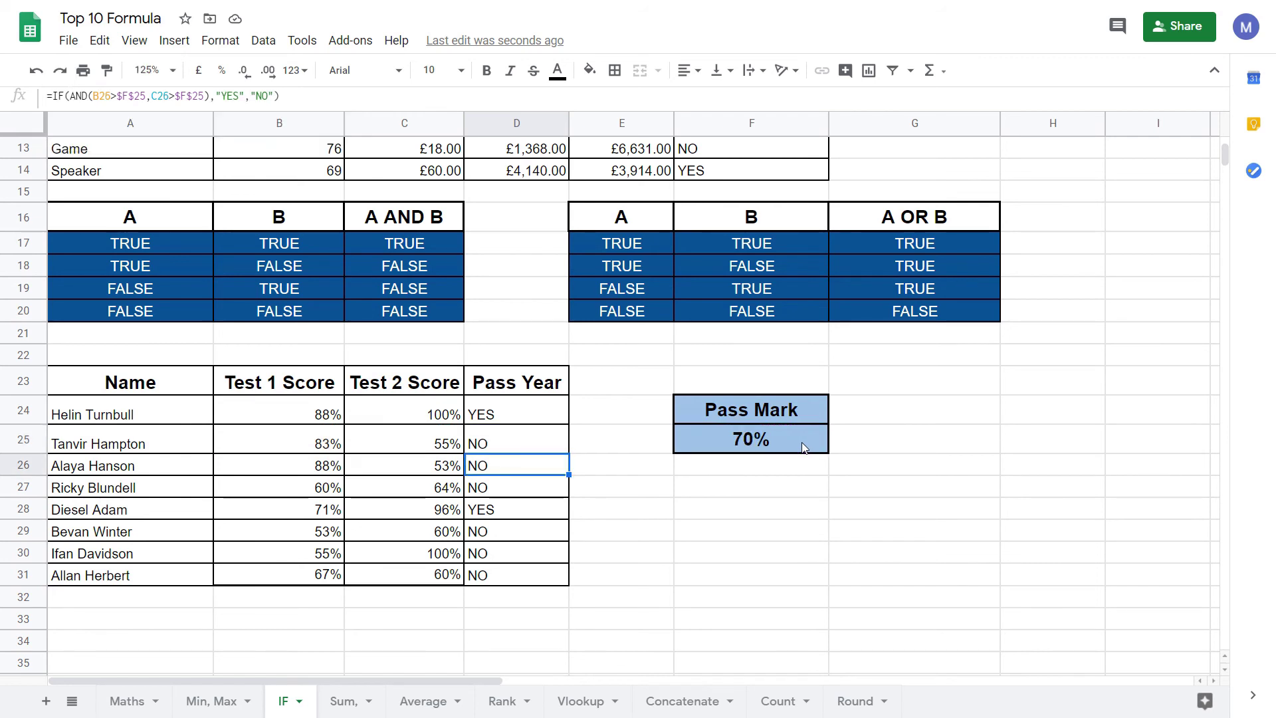
click(531, 444)
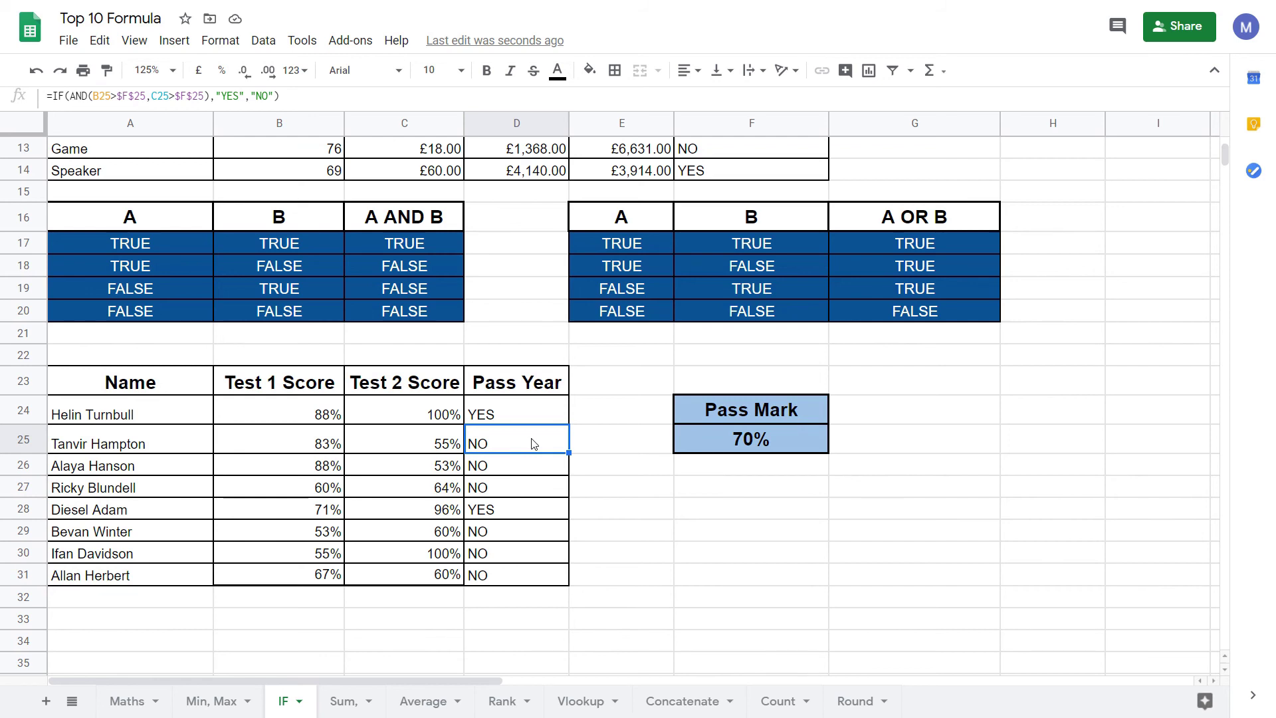
click(523, 417)
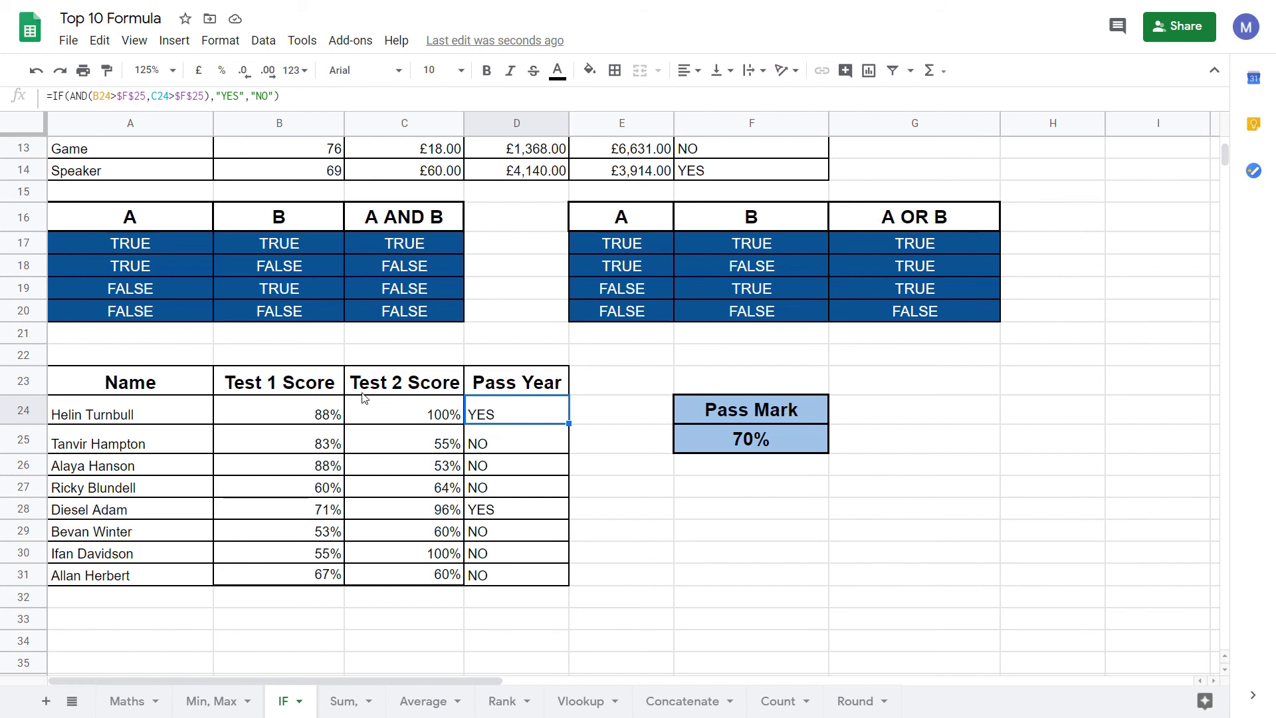
click(78, 96)
double_click(77, 97)
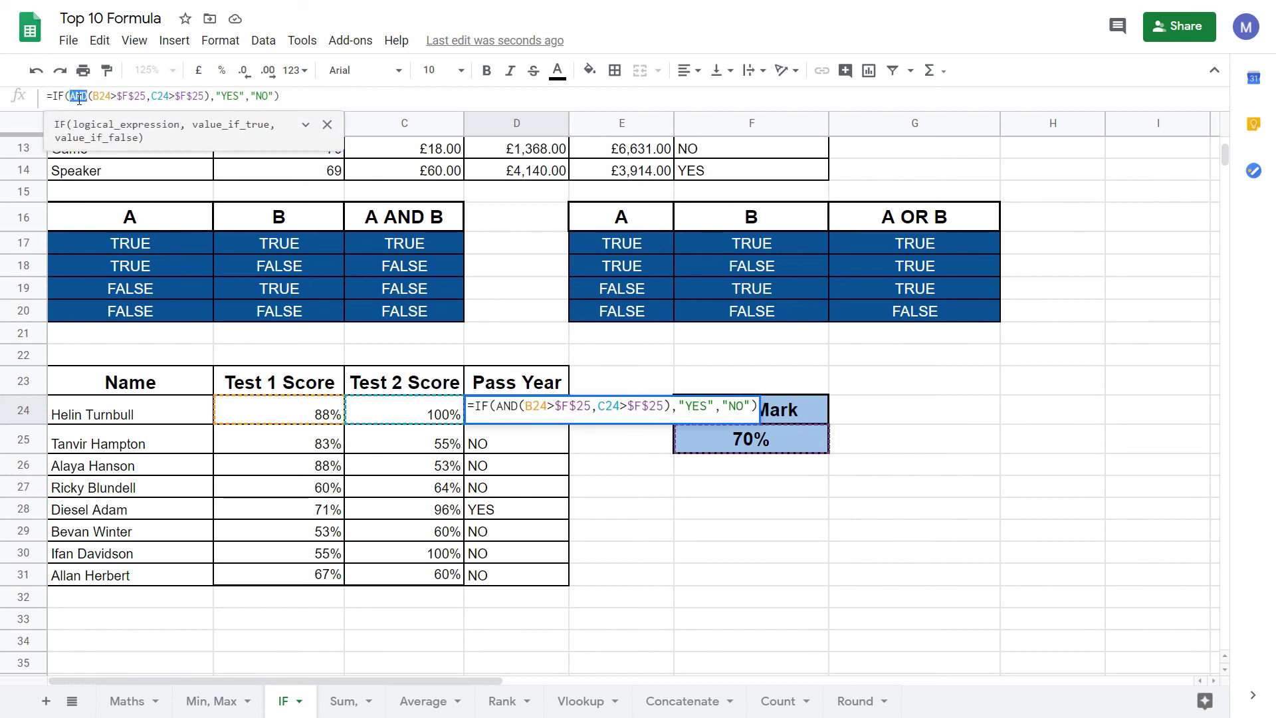
text(OR)
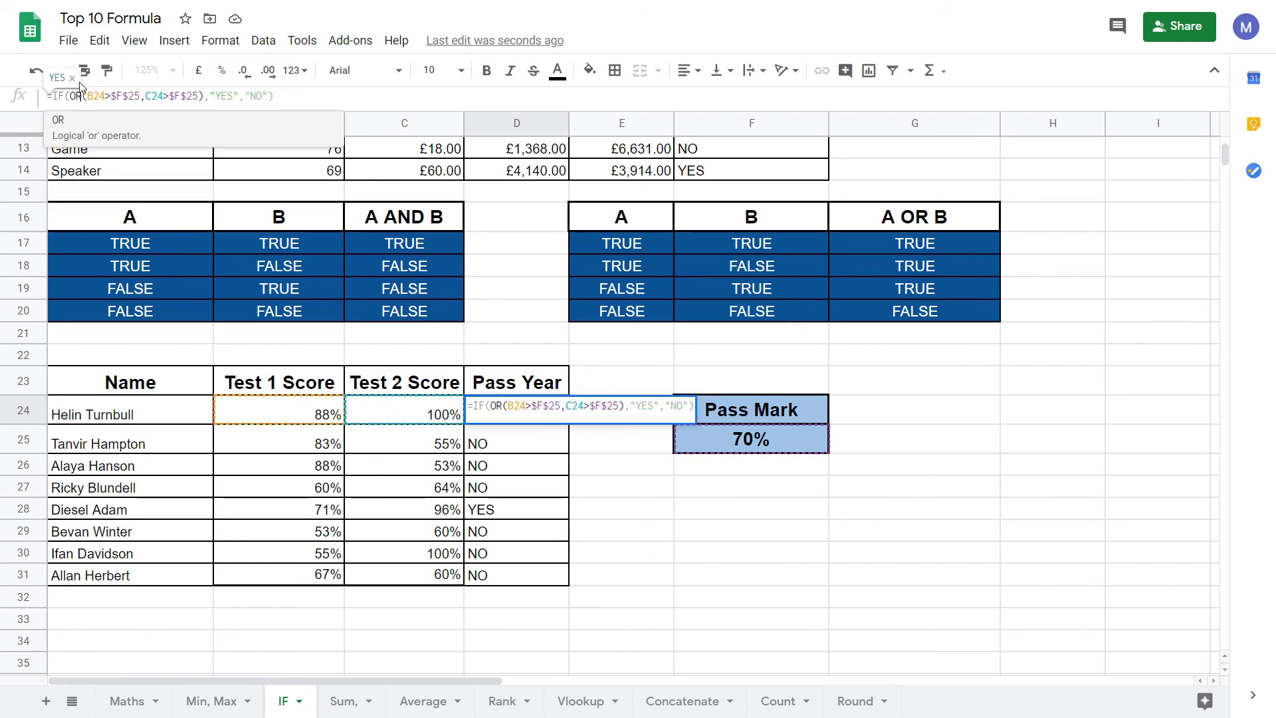
key(Return)
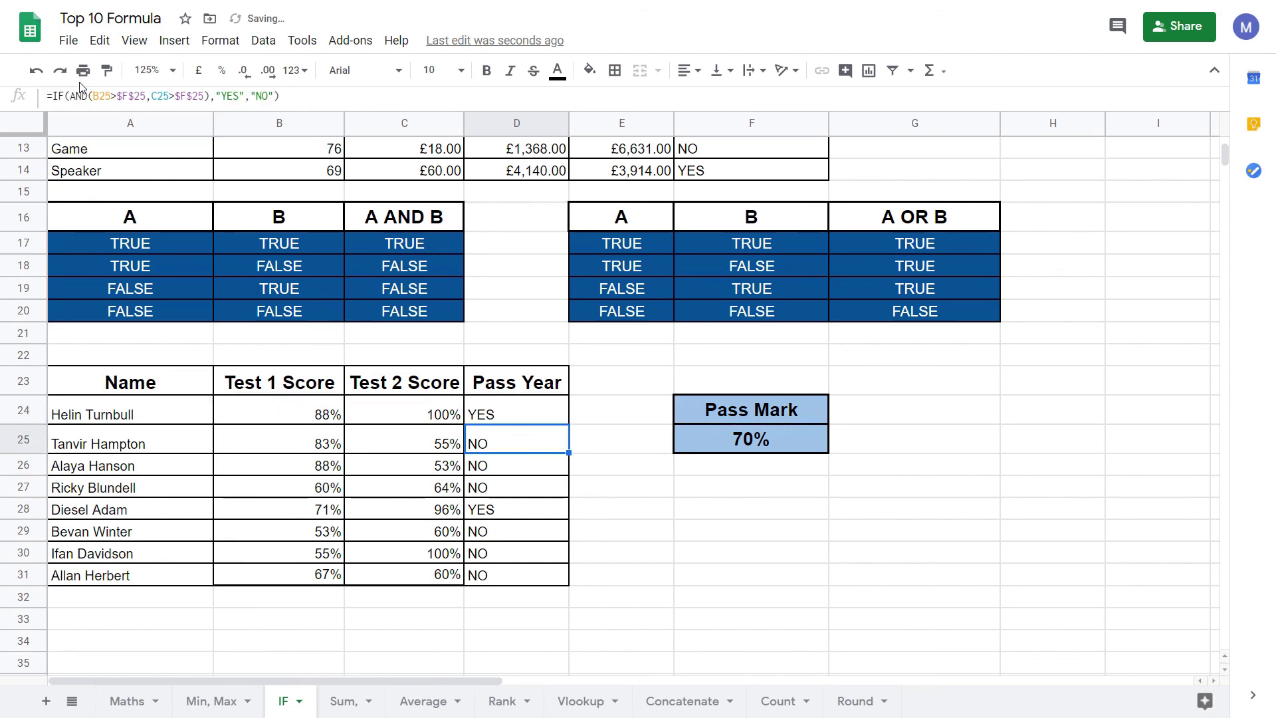
click(482, 417)
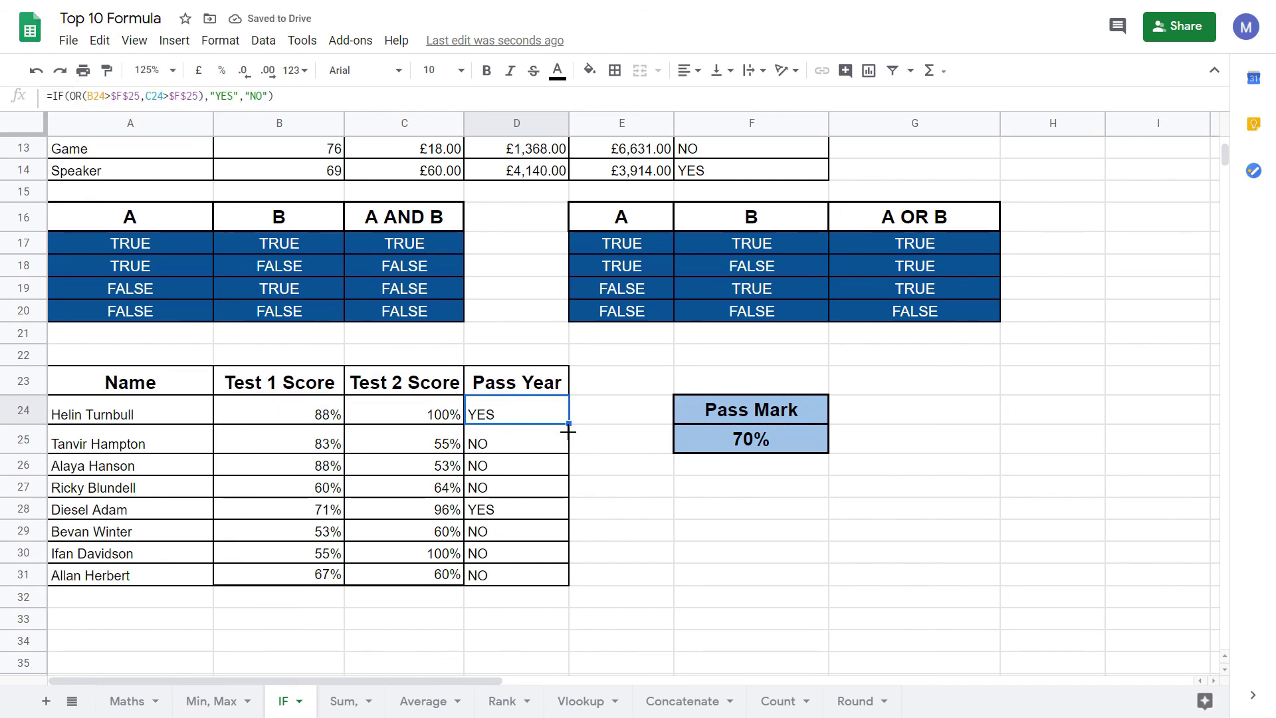
drag(568, 422, 569, 576)
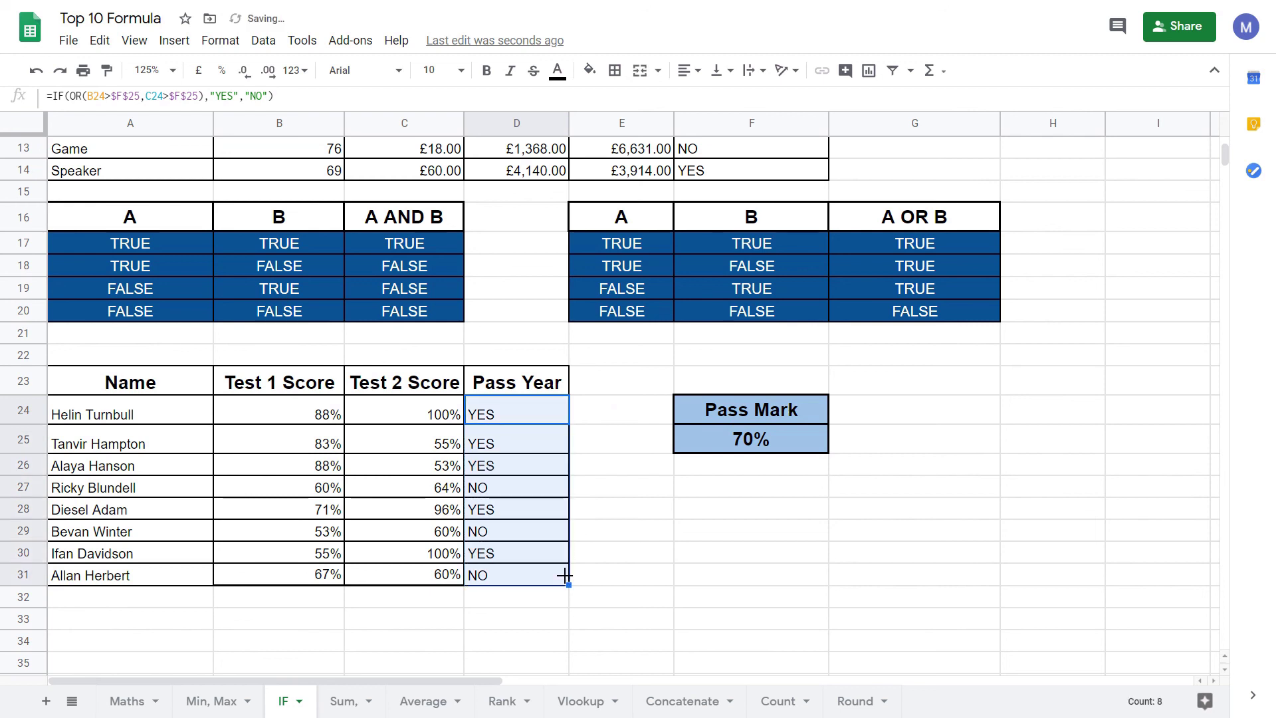
click(325, 441)
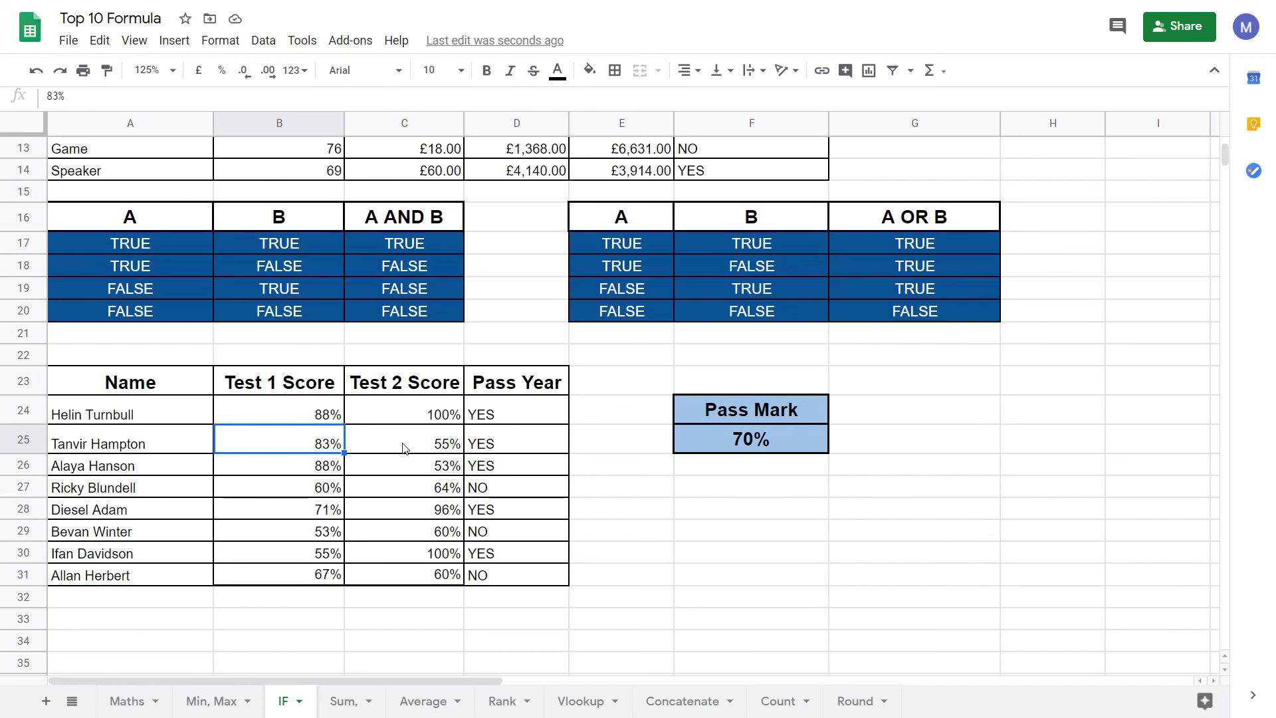
click(506, 438)
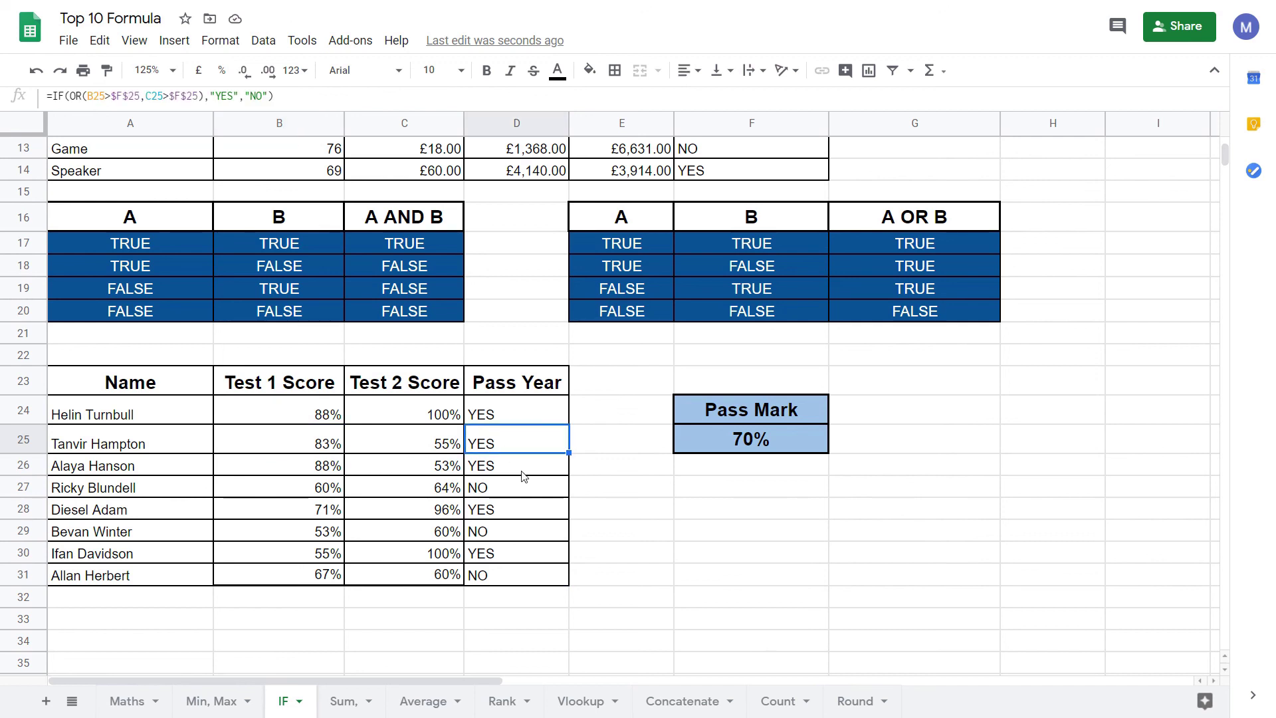